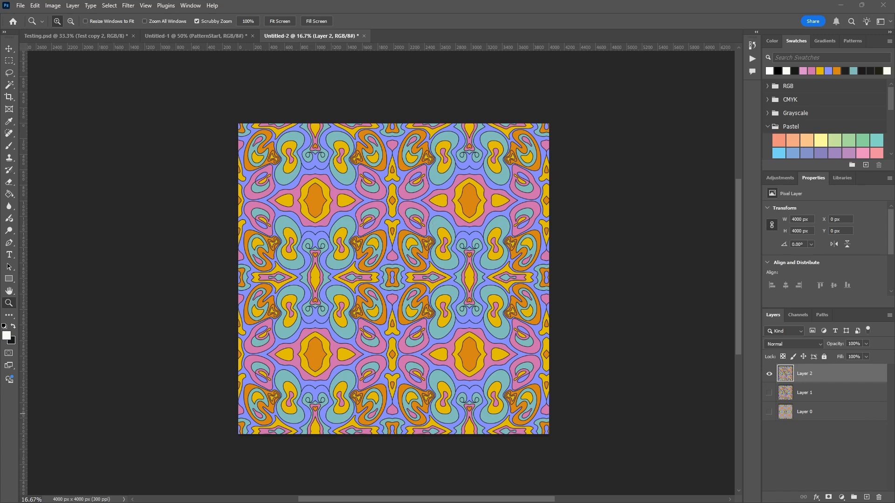
# - Open PatternStart.PNG in its own document and scale its artwork proportionally to about 44% from the canvas's upper-left corner
pyautogui.moveTo(329, 79); pyautogui.dragTo(418, 35)
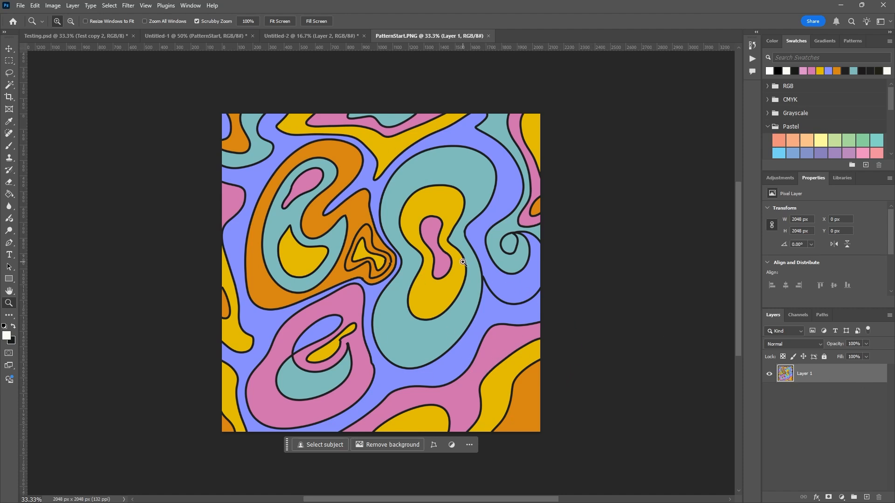
pyautogui.hotkey('ctrl', 't')
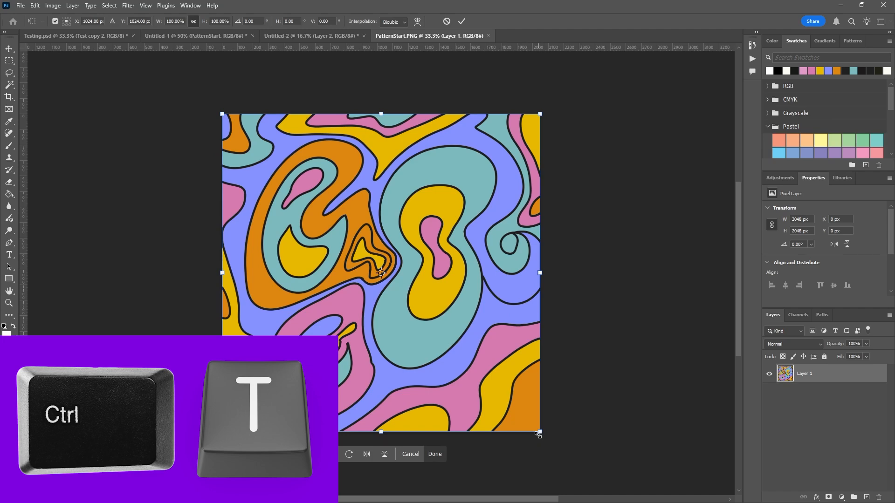
pyautogui.moveTo(540, 431); pyautogui.dragTo(432, 275)
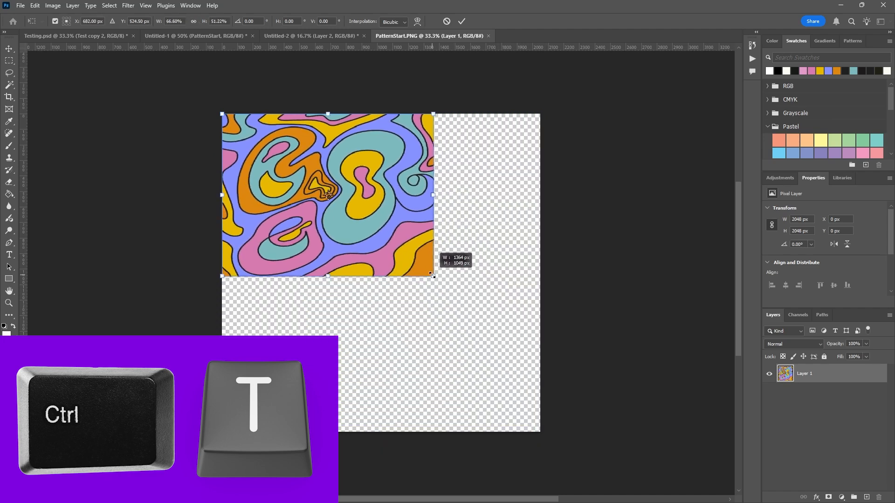
pyautogui.hotkey('ctrl', 'z')
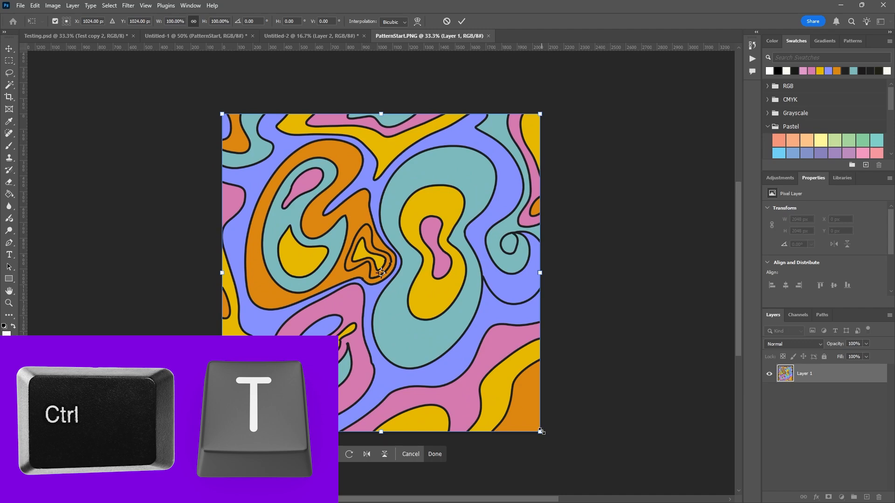
pyautogui.moveTo(541, 431); pyautogui.dragTo(362, 254)
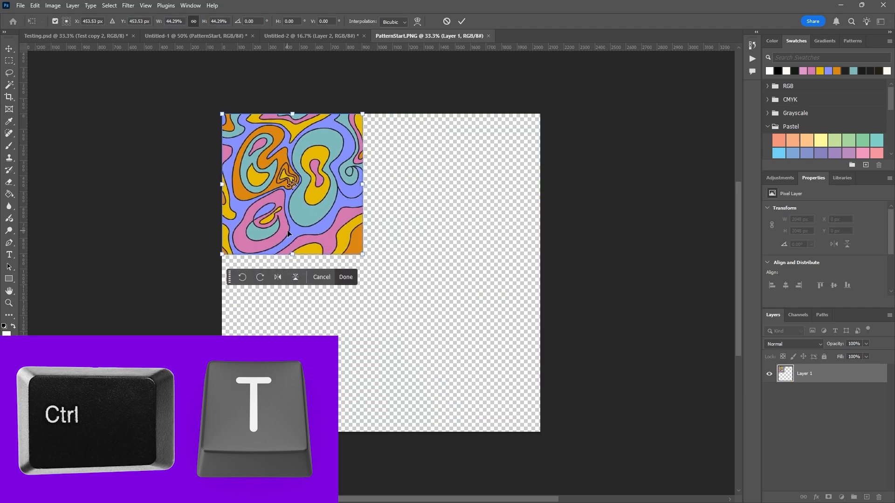
# - Enlarge the artwork proportionally to 47.44% and place it 76 px from the canvas's top and left edges
pyautogui.moveTo(288, 233); pyautogui.dragTo(320, 263)
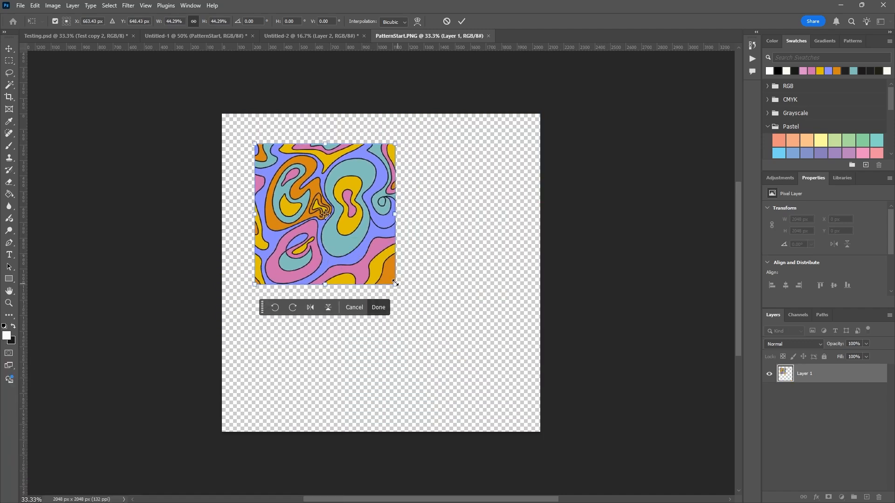
pyautogui.moveTo(396, 283); pyautogui.dragTo(361, 264)
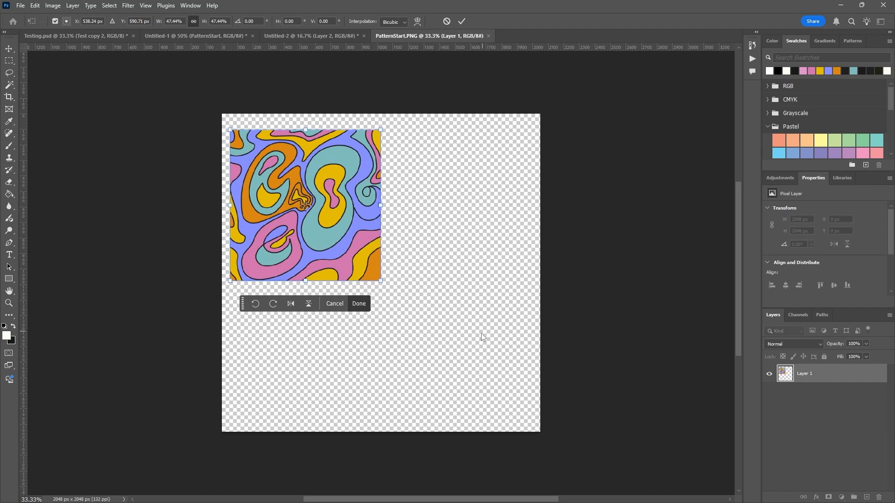
pyautogui.moveTo(353, 229)
pyautogui.mouseDown()
pyautogui.moveTo(365, 230)
pyautogui.moveTo(356, 228)
pyautogui.mouseUp()
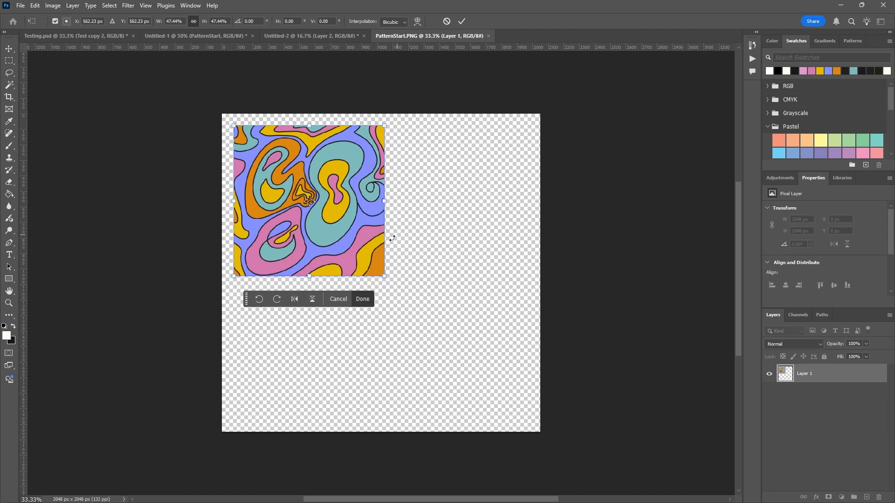
pyautogui.press('Return')
pyautogui.press('z')
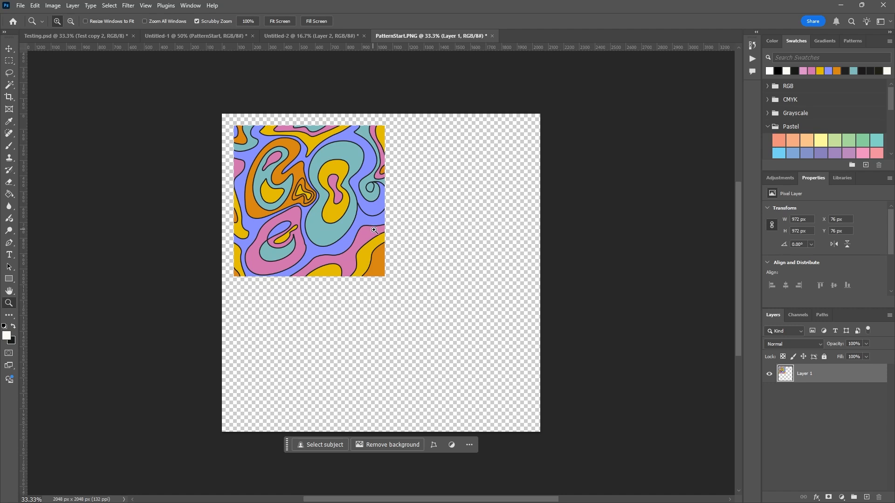
# - Paste a copy of the scaled artwork flush against the original's right edge and toggle the Snap setting
pyautogui.press('v')
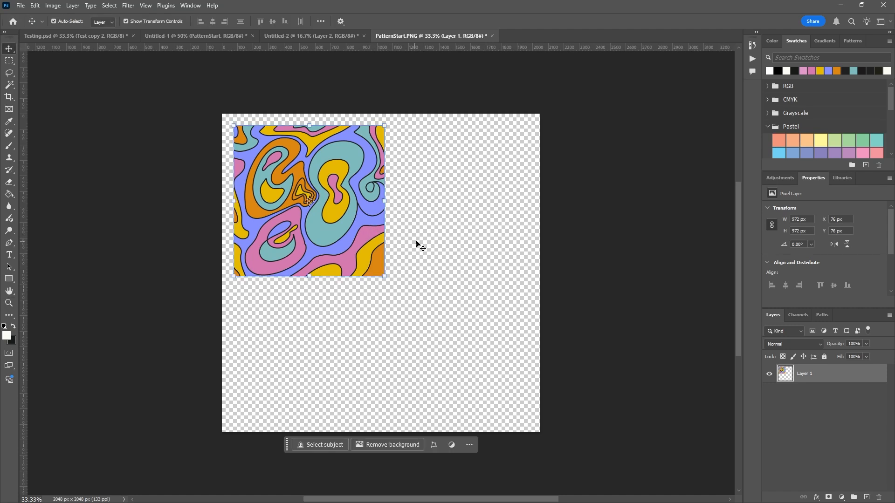
pyautogui.hotkey('ctrl', 'v')
pyautogui.moveTo(405, 283); pyautogui.dragTo(477, 218)
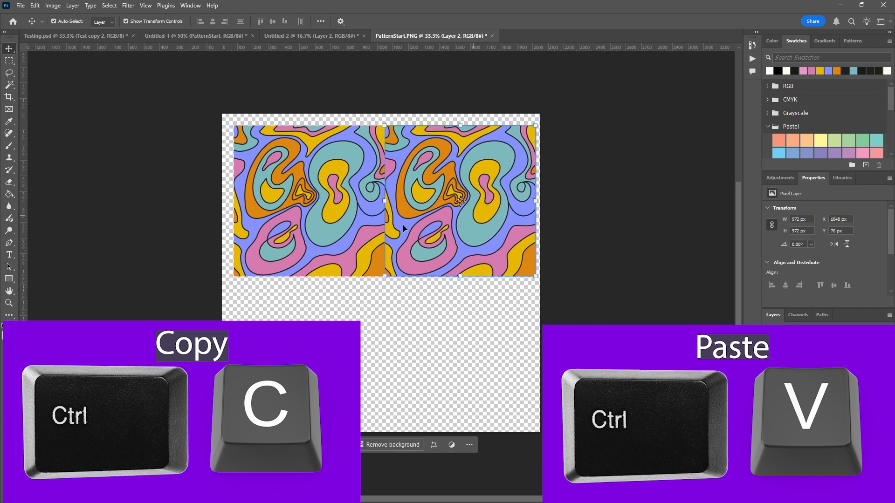
pyautogui.click(146, 6)
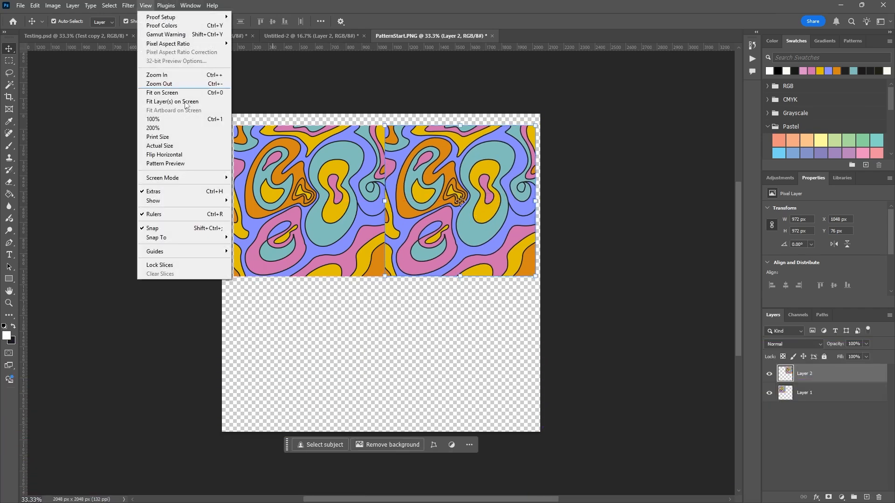
pyautogui.click(153, 228)
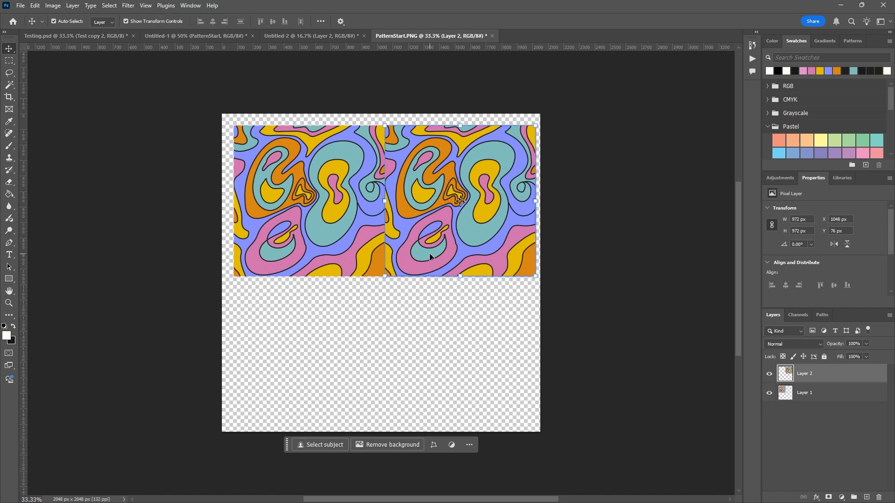
# - Flip the pasted copy horizontally so it mirrors the original, apply the transform and deselect the layer
pyautogui.rightClick(430, 254)
pyautogui.click(417, 241)
pyautogui.hotkey('ctrl', 't')
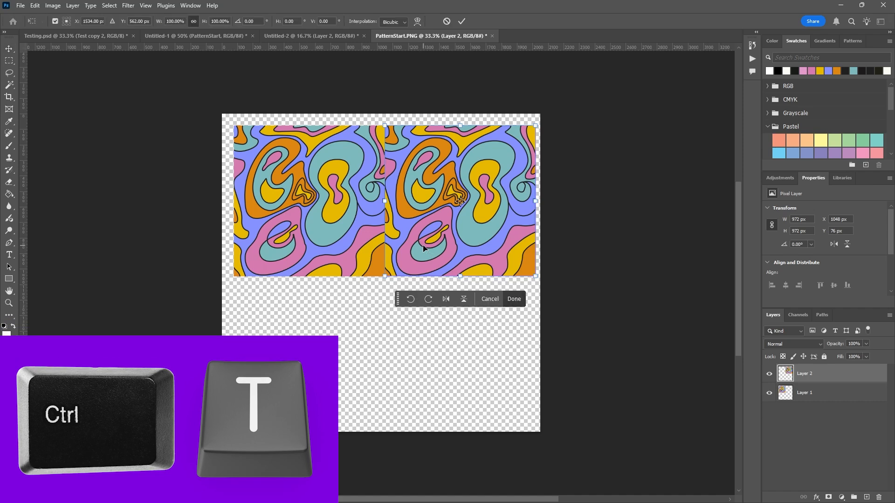
pyautogui.rightClick(425, 248)
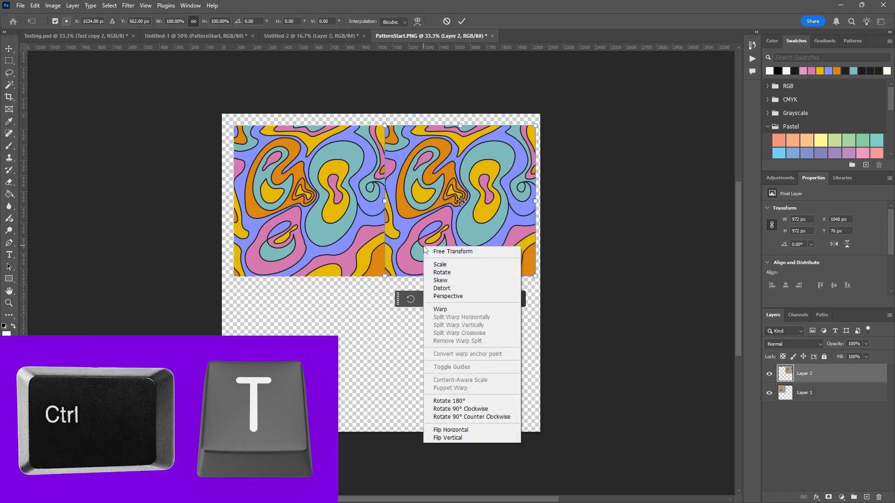
pyautogui.click(443, 433)
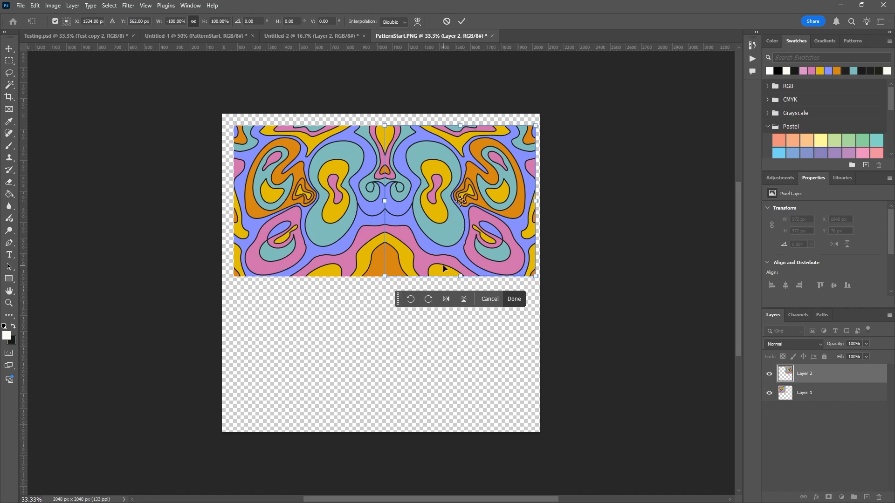
pyautogui.press('Return')
pyautogui.click(394, 293)
pyautogui.click(379, 295)
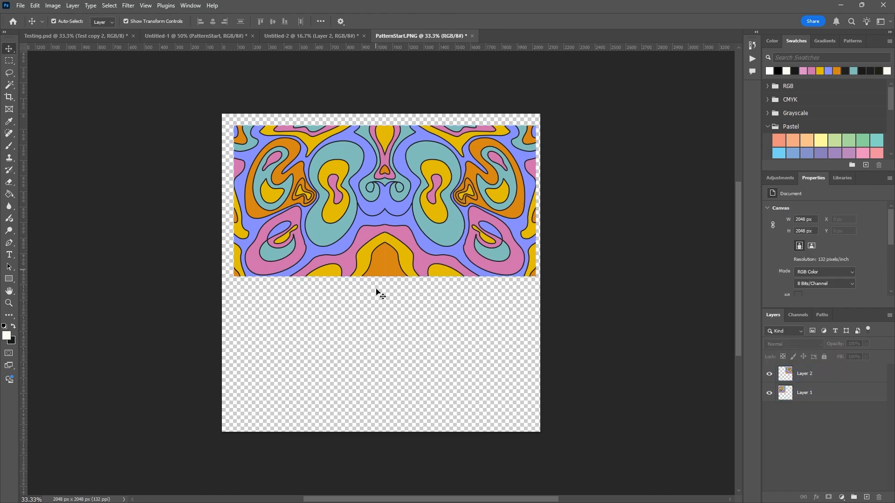
# - Nudge the mirrored copy 1 px left to close the gap at the seam with the original
pyautogui.press('z')
pyautogui.moveTo(386, 277); pyautogui.dragTo(390, 286)
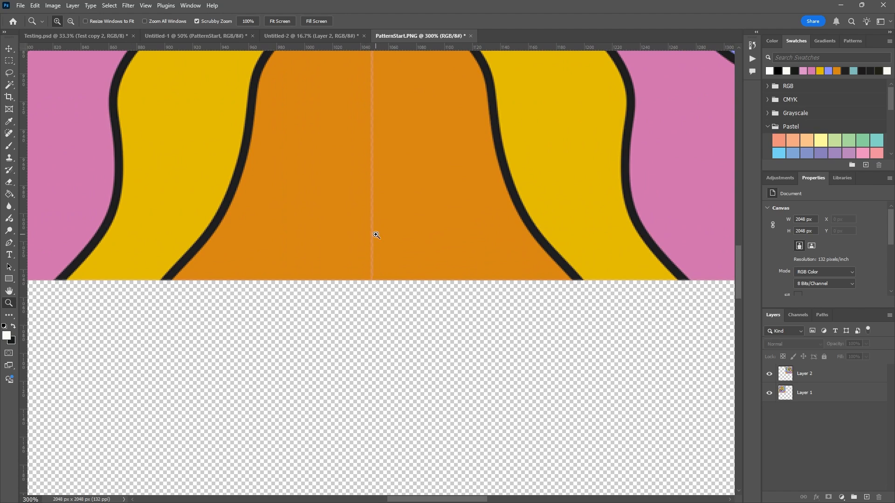
pyautogui.press('v')
pyautogui.click(411, 249)
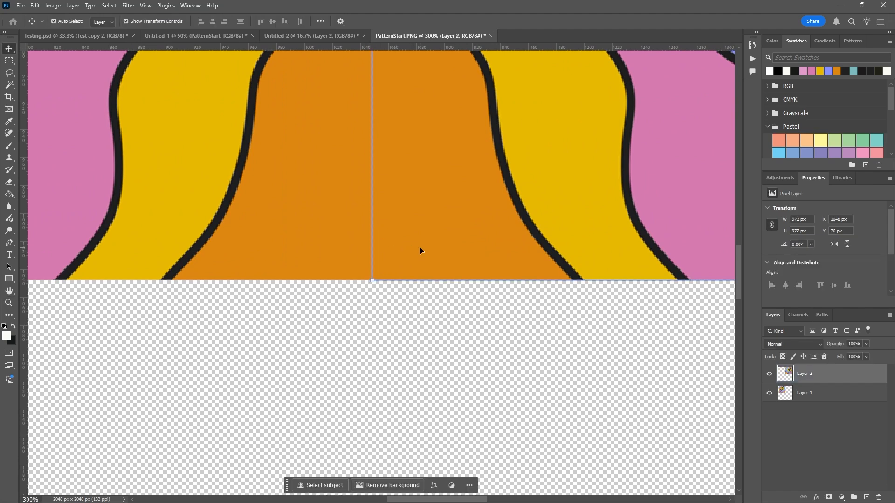
pyautogui.press('Left')
pyautogui.click(412, 312)
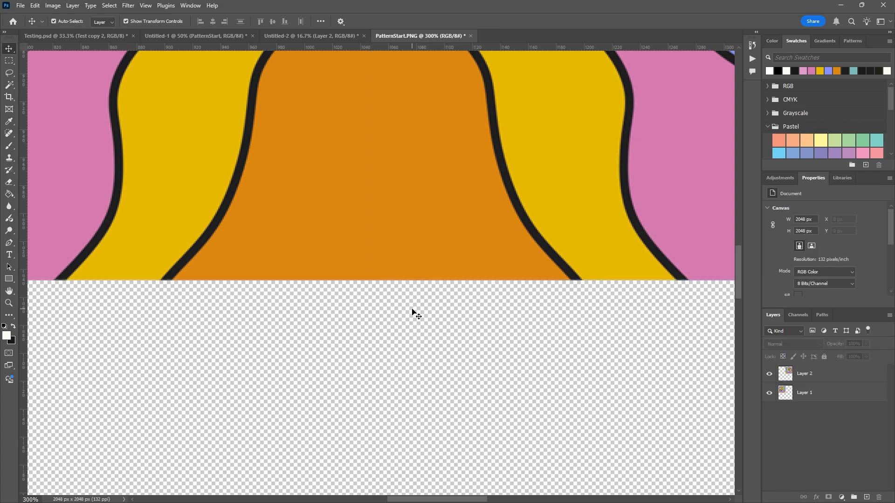
# - Check the seam higher up and nudge the mirrored copy one more pixel left
pyautogui.click(374, 153)
pyautogui.scroll(5, 399, 194)
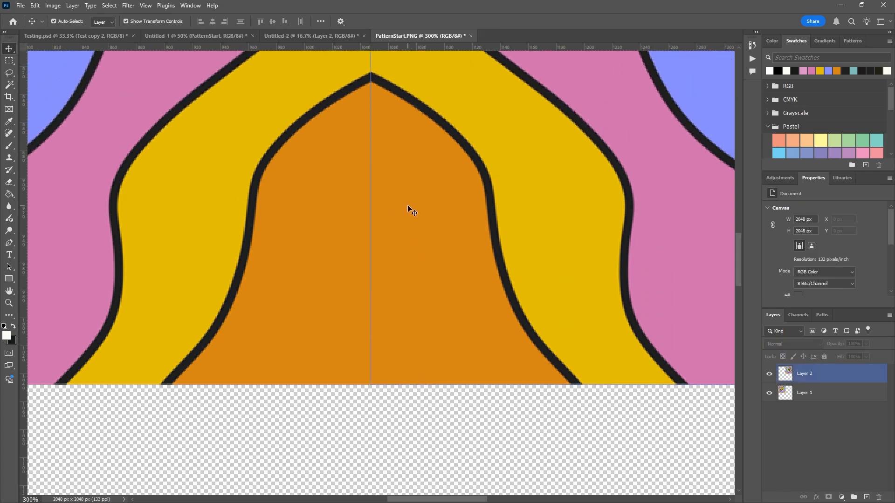
pyautogui.scroll(6, 389, 194)
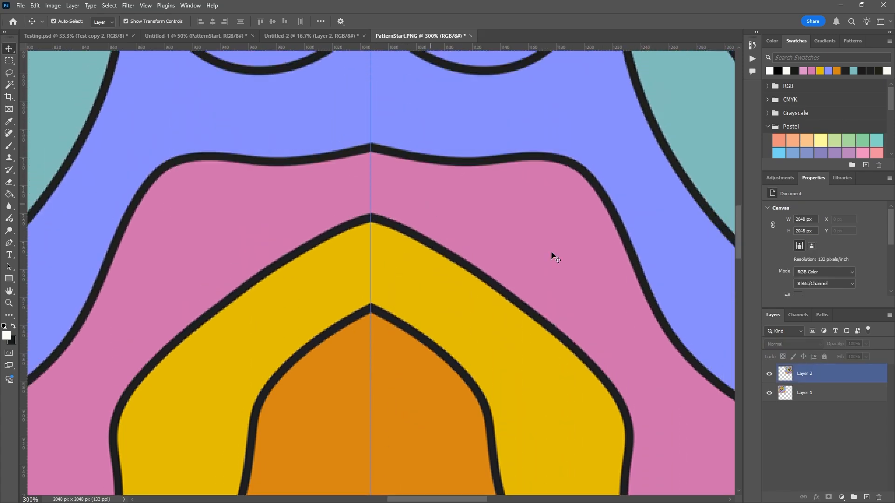
pyautogui.click(869, 396)
pyautogui.click(868, 432)
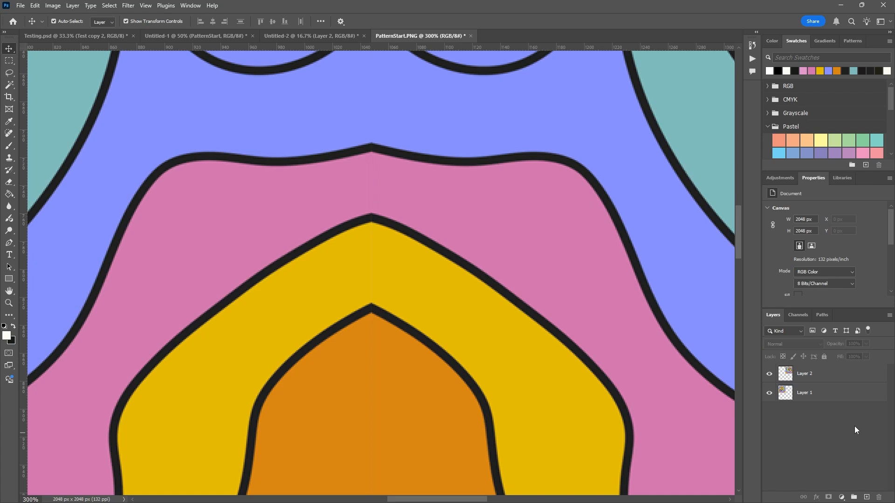
pyautogui.click(473, 354)
pyautogui.press('Left')
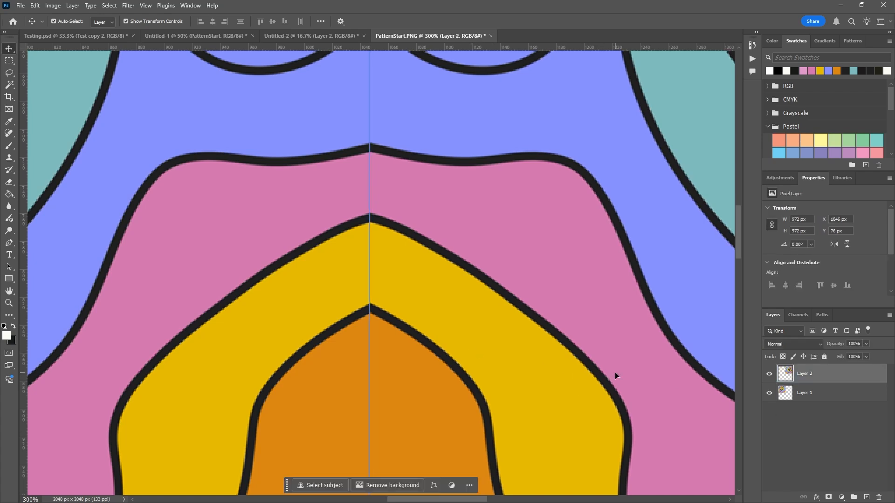
# - Inspect the seam between the two tiles down to their bottom edges for gaps or misalignment
pyautogui.click(853, 466)
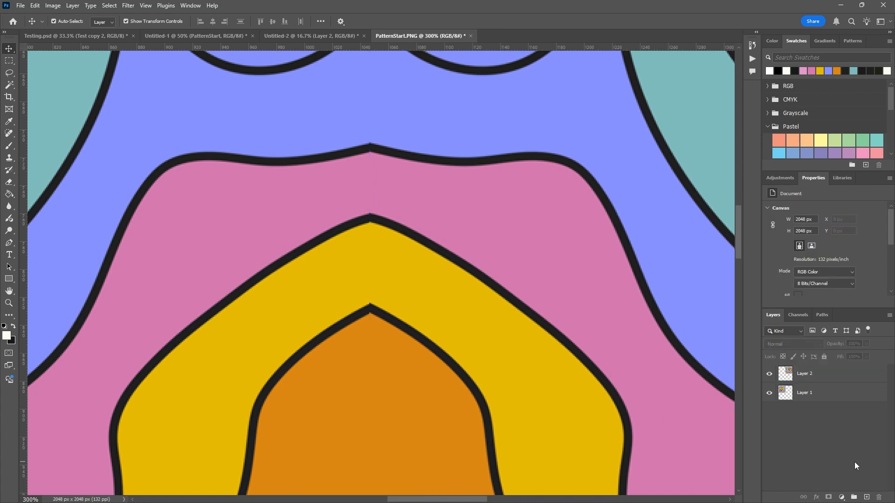
pyautogui.click(690, 466)
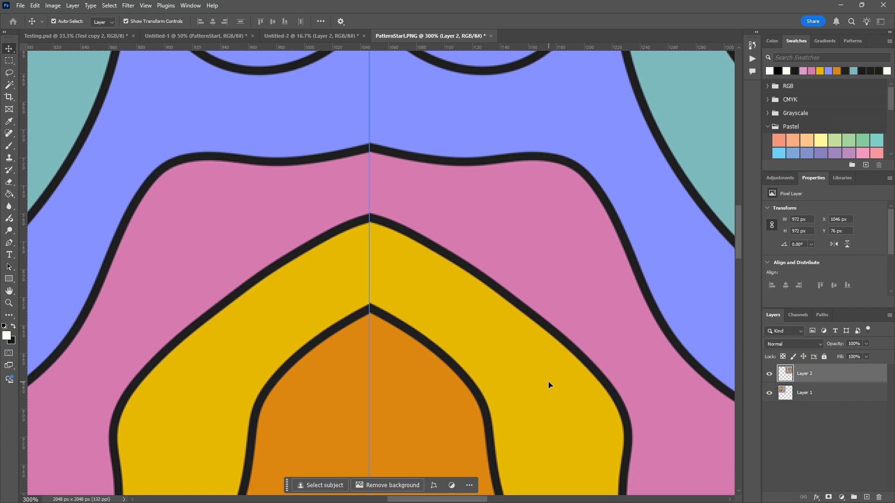
pyautogui.click(801, 418)
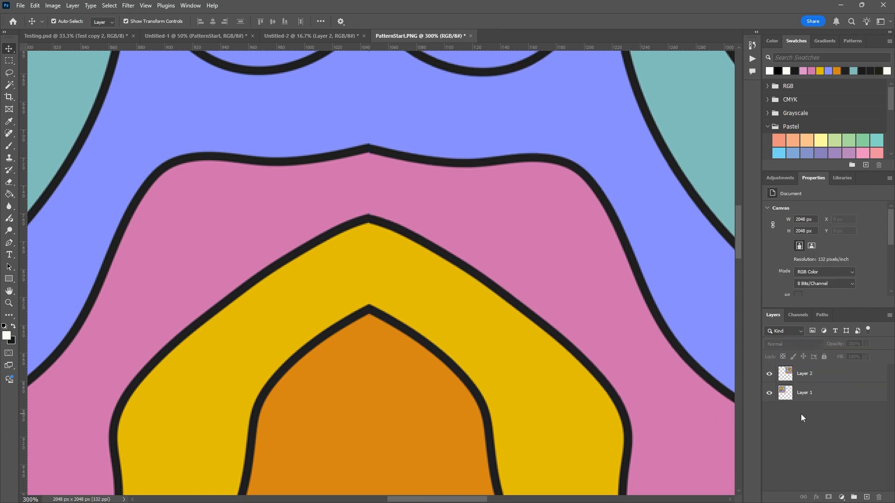
pyautogui.click(549, 301)
pyautogui.click(867, 420)
pyautogui.click(859, 372)
pyautogui.scroll(-5, 588, 373)
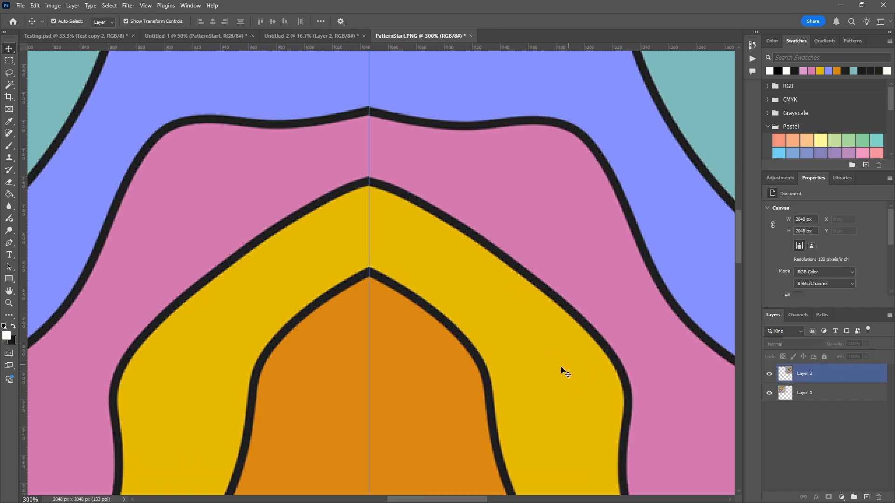
pyautogui.click(445, 464)
pyautogui.click(391, 422)
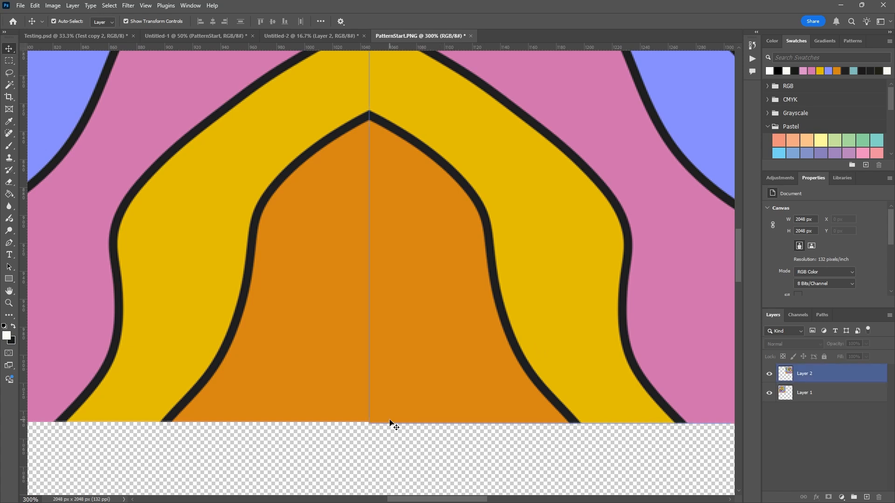
# - Bring the mirrored copy's bottom edge level with the original's and recheck the seam
pyautogui.hotkey('ctrl', 't')
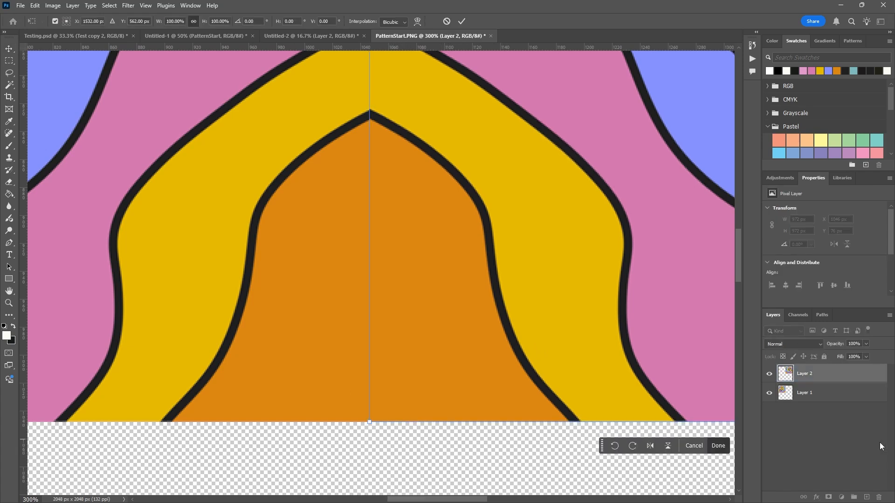
pyautogui.click(844, 449)
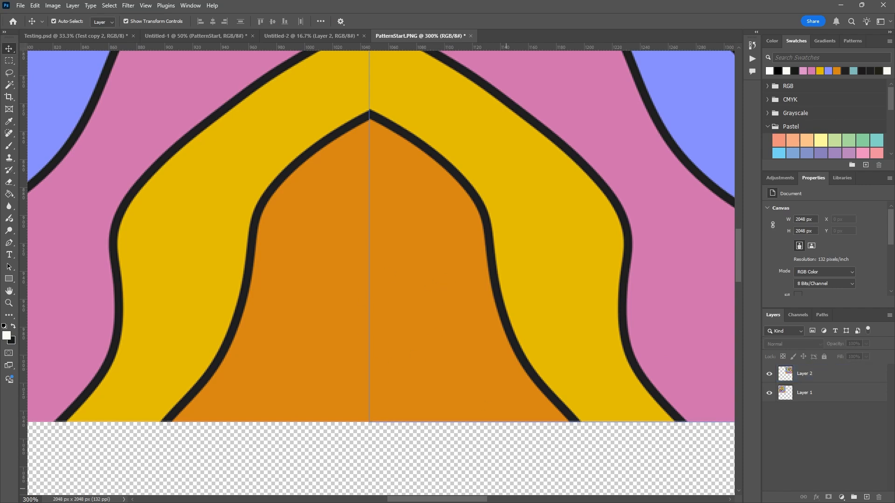
pyautogui.click(312, 448)
pyautogui.scroll(5, 517, 183)
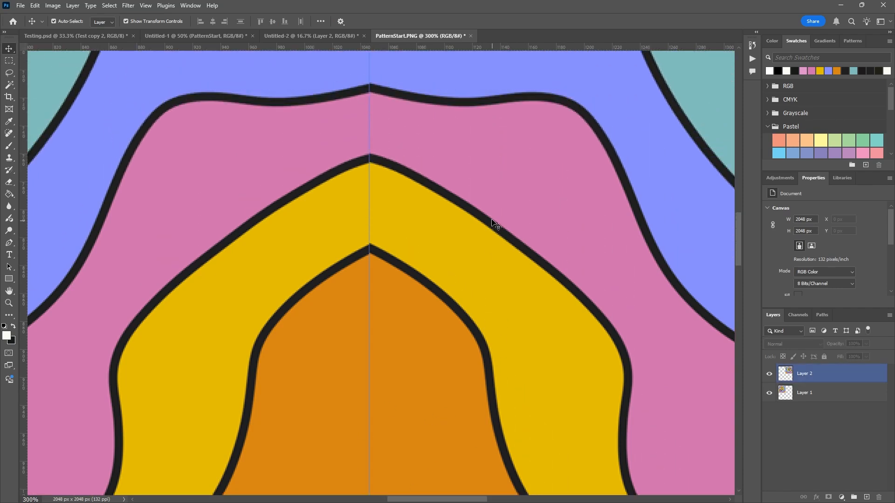
pyautogui.scroll(1, 476, 256)
# - Examine the mirrored pair at 100% magnification, following the seam from the bottom edge to the top edge
pyautogui.press('z')
pyautogui.keyDown('alt'); pyautogui.click(467, 249); pyautogui.keyUp('alt')
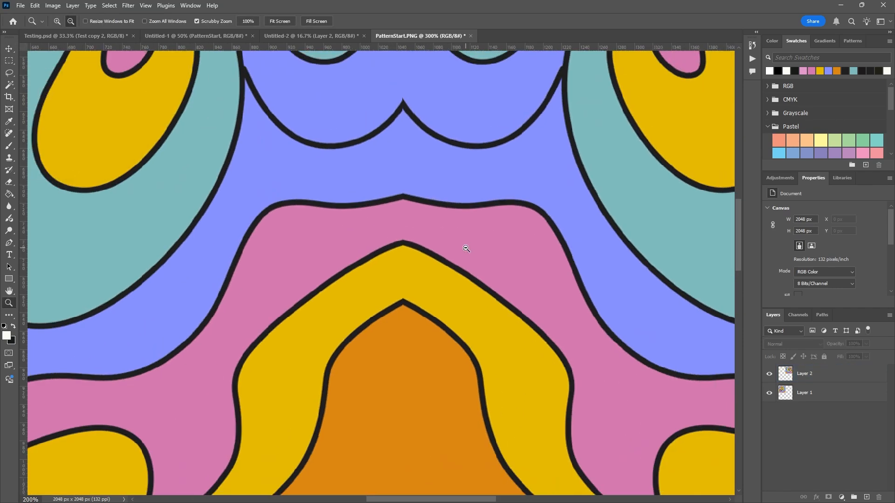
pyautogui.keyDown('alt'); pyautogui.click(466, 248); pyautogui.keyUp('alt')
pyautogui.keyDown('alt'); pyautogui.click(466, 249); pyautogui.keyUp('alt')
pyautogui.click(476, 394)
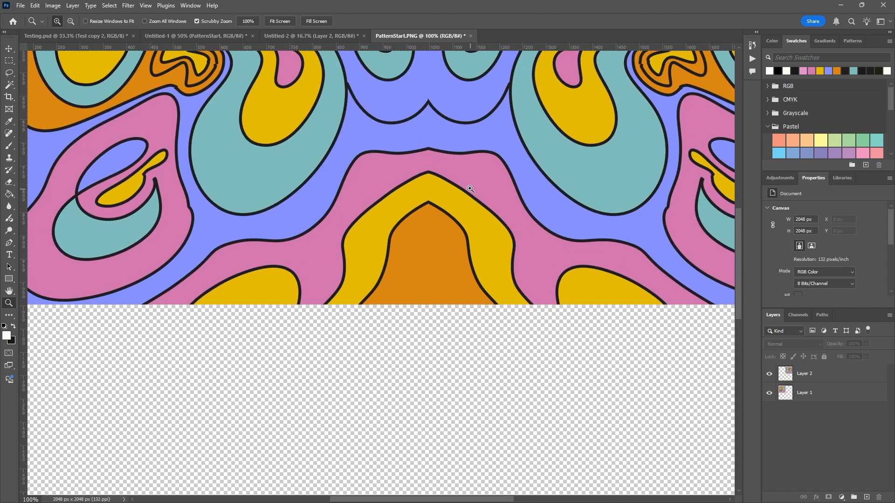
pyautogui.scroll(8, 471, 189)
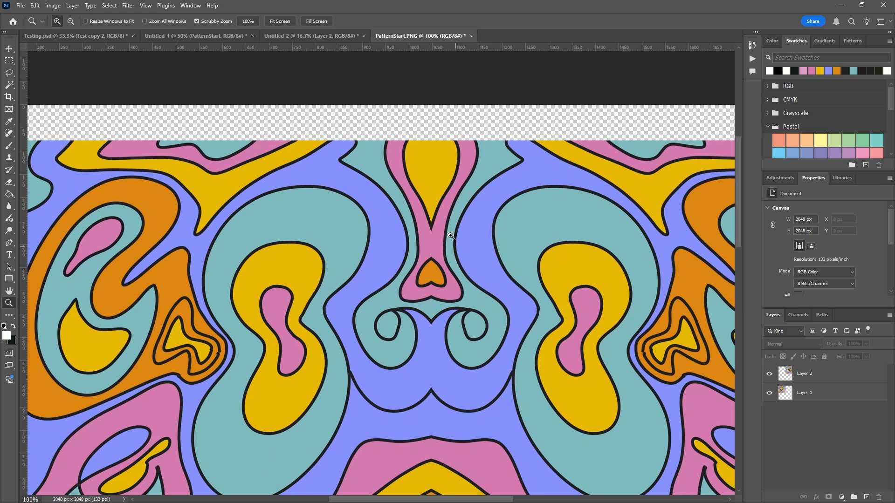
# - Inspect the vertical seam at 400% around the central pink stem and orange heart, and review the whole mirrored pair
pyautogui.click(437, 219)
pyautogui.click(436, 220)
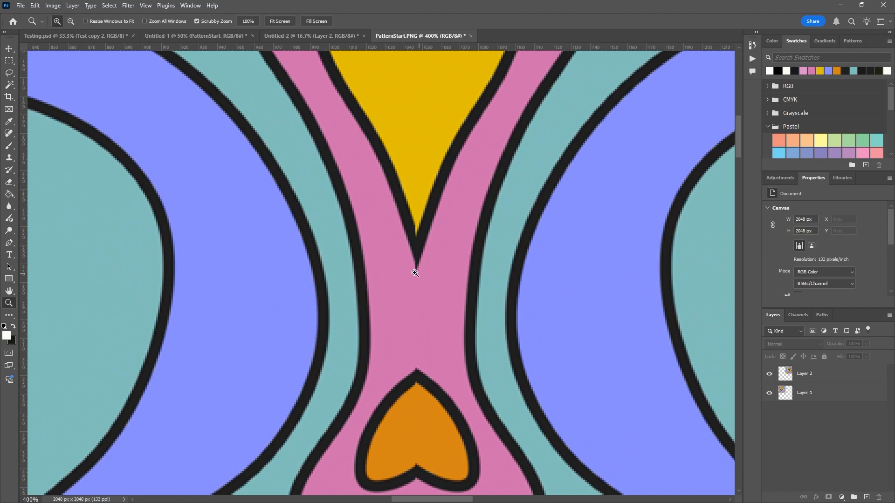
pyautogui.keyDown('alt'); pyautogui.click(444, 252); pyautogui.keyUp('alt')
pyautogui.keyDown('alt'); pyautogui.click(444, 254); pyautogui.keyUp('alt')
pyautogui.keyDown('alt'); pyautogui.click(465, 277); pyautogui.keyUp('alt')
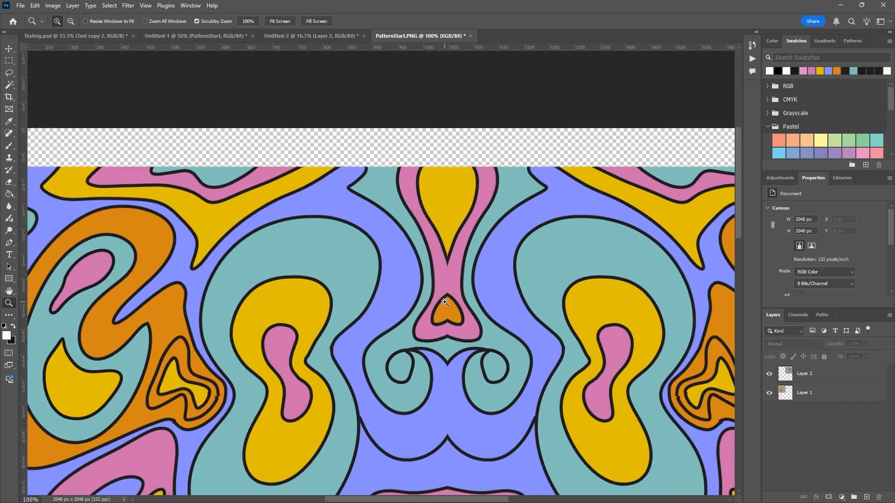
pyautogui.click(451, 301)
pyautogui.click(450, 301)
pyautogui.click(451, 301)
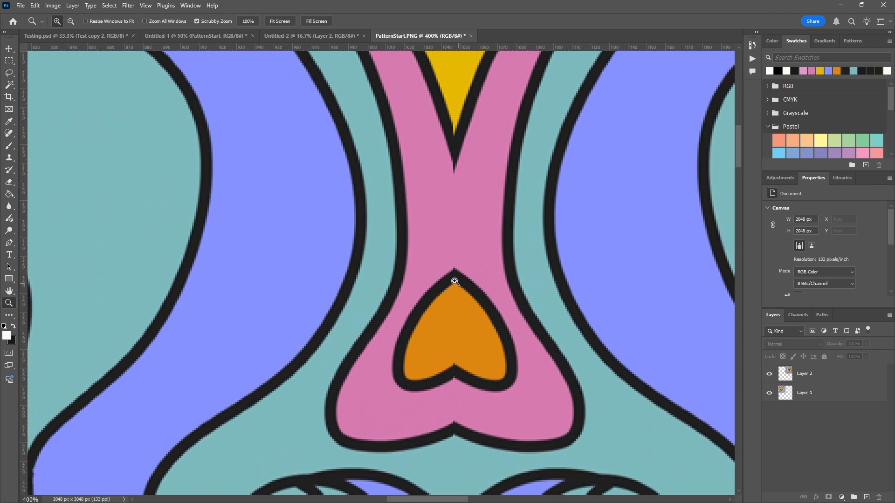
pyautogui.keyDown('alt'); pyautogui.click(456, 379); pyautogui.keyUp('alt')
pyautogui.keyDown('alt'); pyautogui.click(455, 378); pyautogui.keyUp('alt')
pyautogui.keyDown('alt'); pyautogui.click(456, 378); pyautogui.keyUp('alt')
pyautogui.keyDown('alt'); pyautogui.click(455, 378); pyautogui.keyUp('alt')
pyautogui.moveTo(475, 443); pyautogui.dragTo(446, 249)
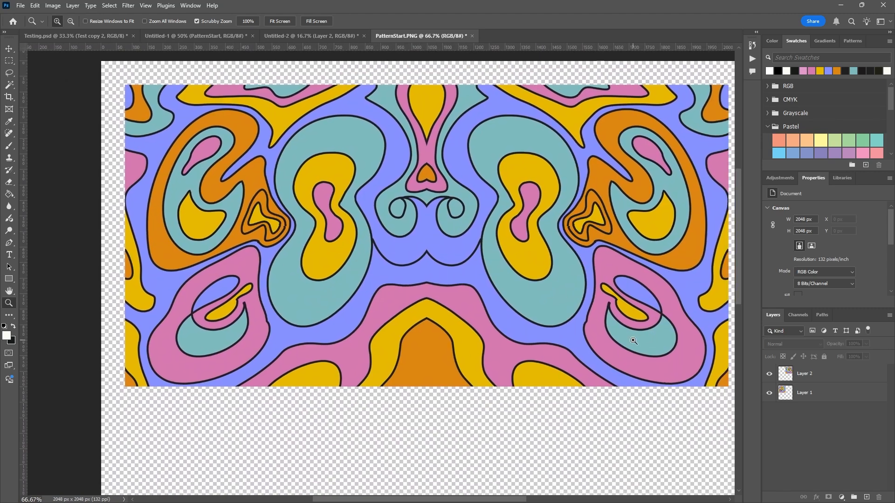
pyautogui.keyDown('alt'); pyautogui.click(566, 341); pyautogui.keyUp('alt')
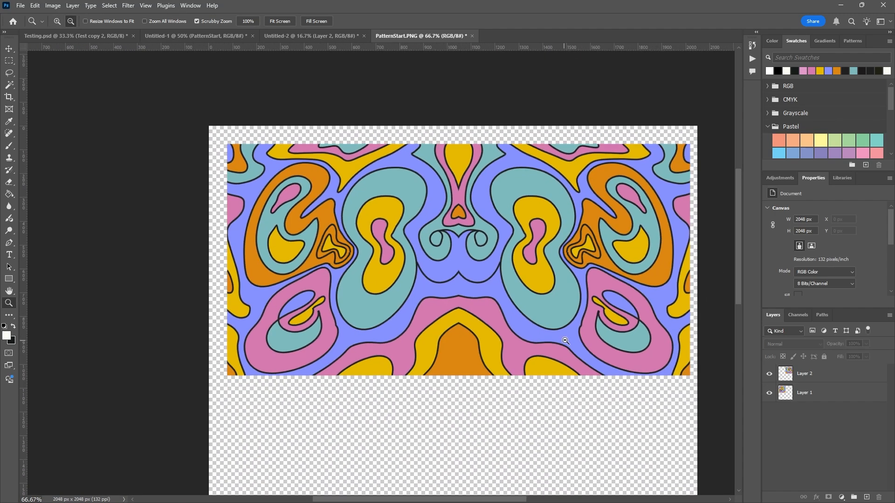
# - Merge Layer 1 and Layer 2 into a single layer
pyautogui.click(819, 382)
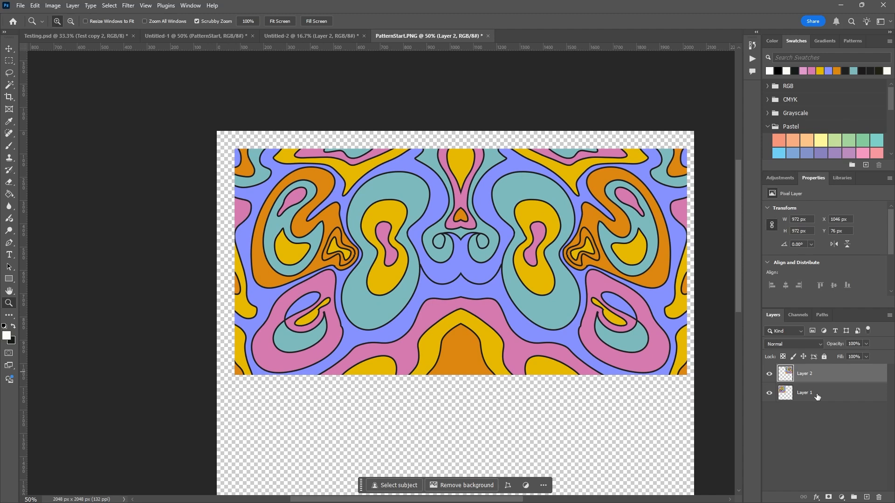
pyautogui.keyDown('shift'); pyautogui.click(817, 395); pyautogui.keyUp('shift')
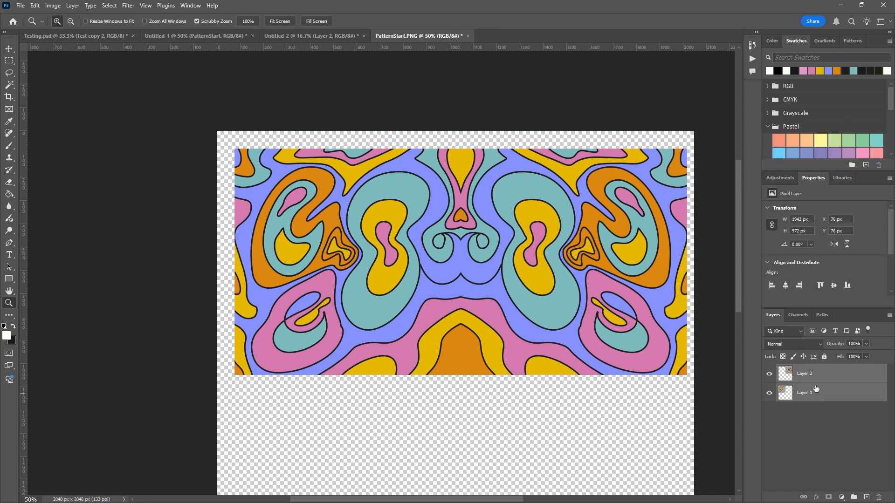
pyautogui.rightClick(816, 381)
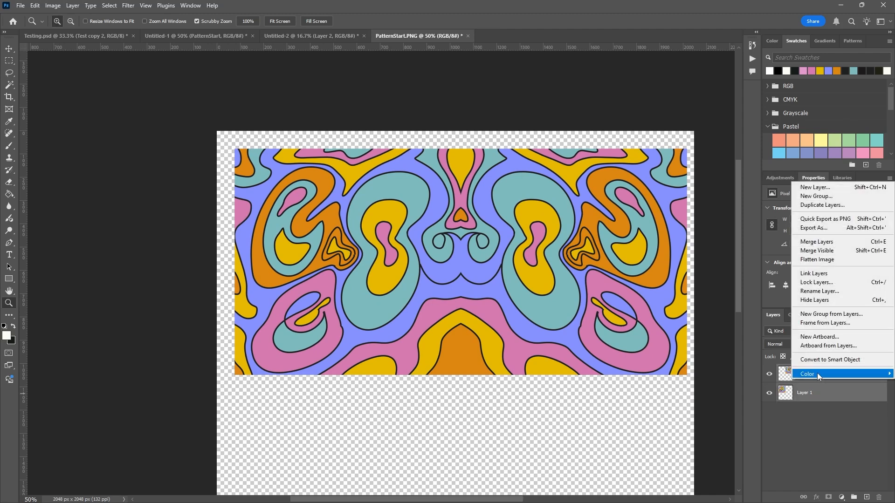
pyautogui.moveTo(815, 371)
pyautogui.click(817, 241)
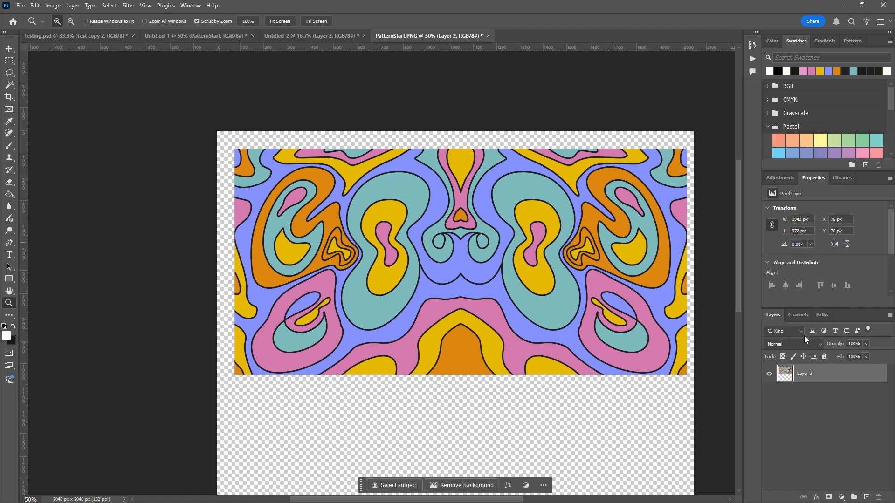
# - Duplicate the merged mirrored pair and place the copy directly below the original, at Y 1048 px
pyautogui.press('v')
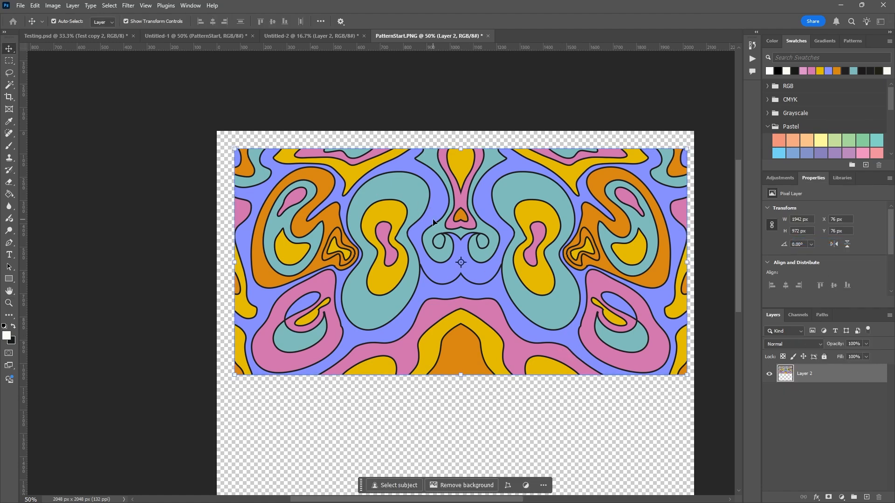
pyautogui.press('ctrl')
pyautogui.hotkey('ctrl', 'c')
pyautogui.hotkey('ctrl', 'v')
pyautogui.moveTo(550, 250); pyautogui.dragTo(553, 418)
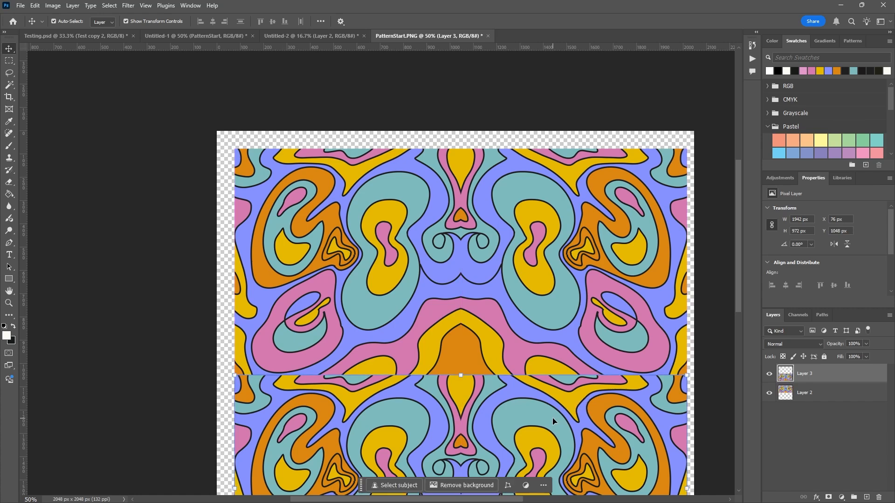
# - Flip the lower copy vertically with Free Transform and apply the transformation
pyautogui.hotkey('ctrl', 't')
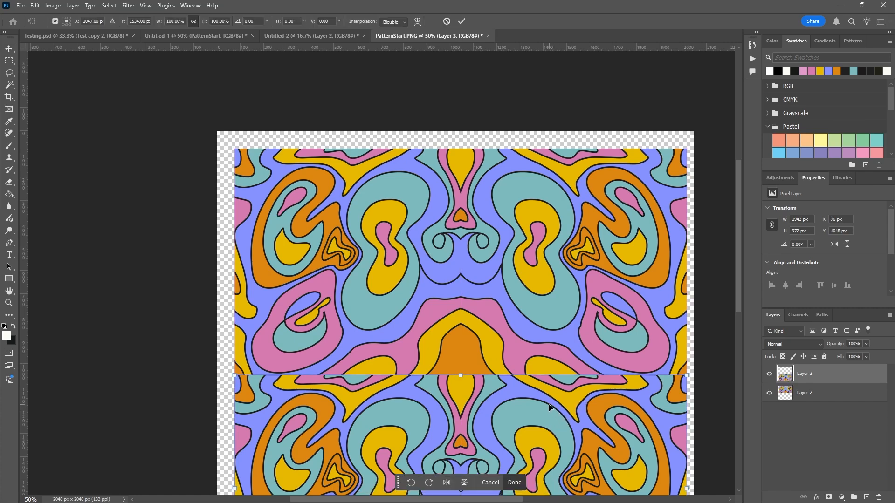
pyautogui.rightClick(549, 407)
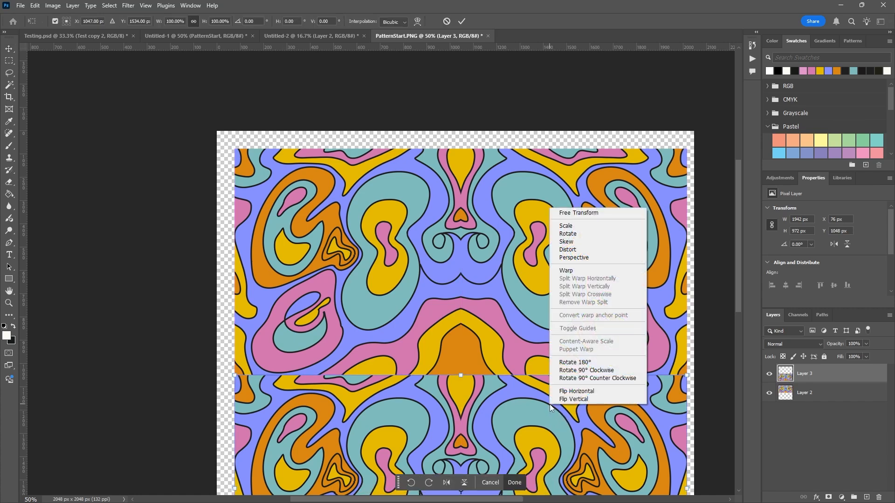
pyautogui.click(558, 399)
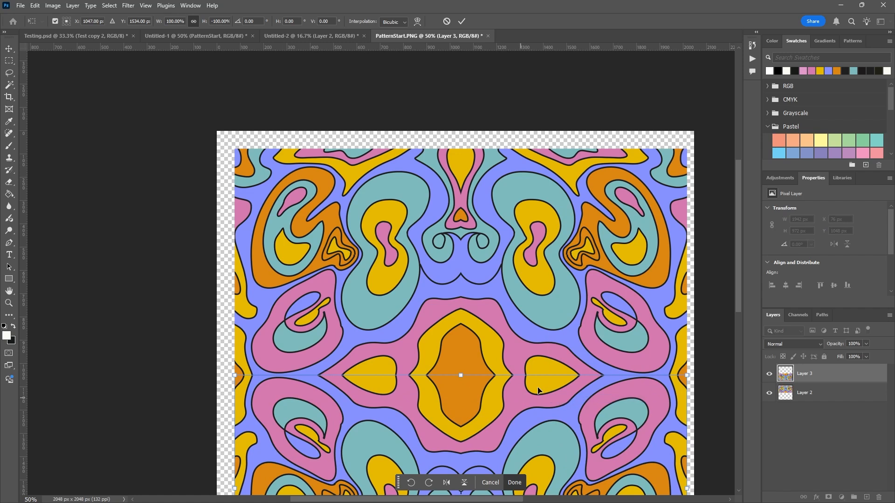
pyautogui.press('Return')
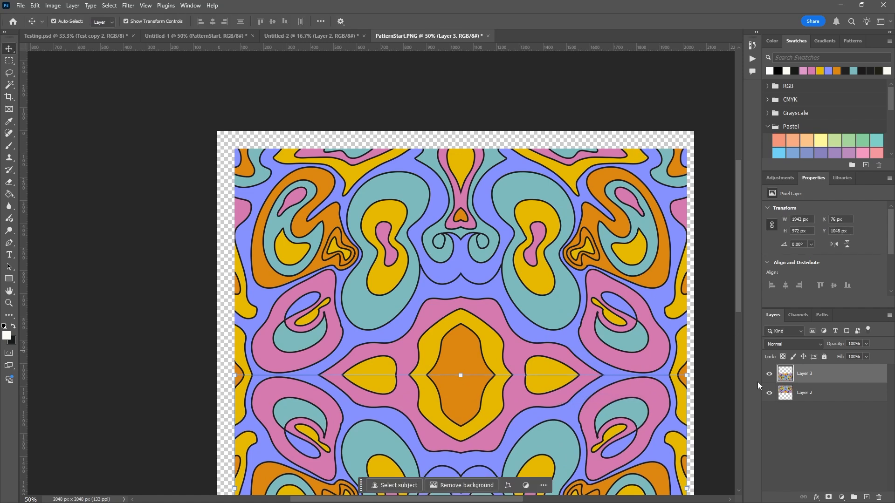
# - Close the horizontal seam by nudging the flipped lower copy up to Y 1046 px, and deselect it
pyautogui.click(802, 419)
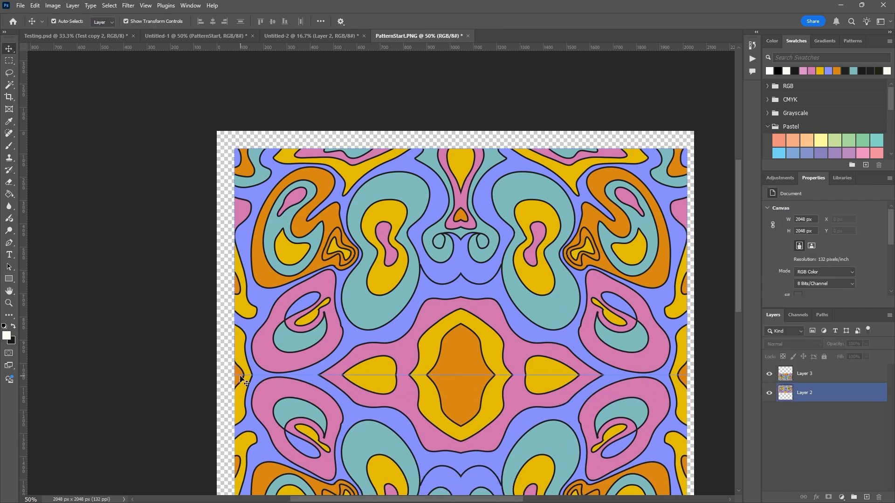
pyautogui.click(639, 423)
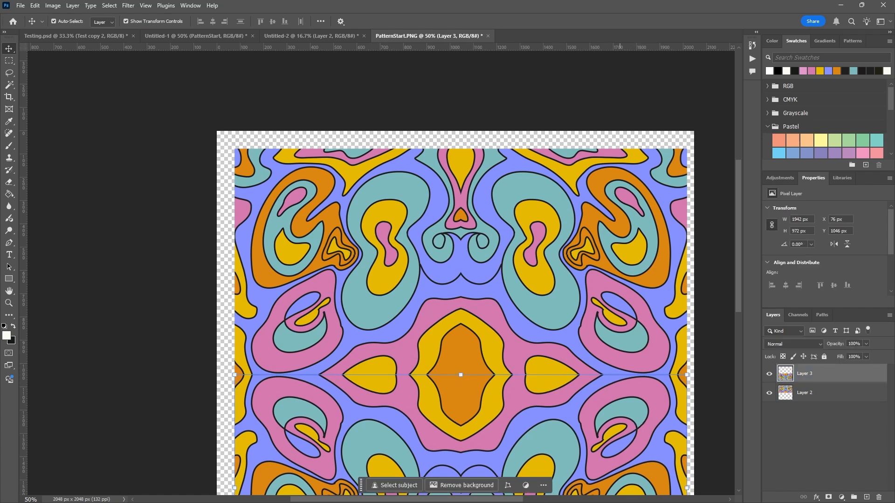
pyautogui.click(853, 447)
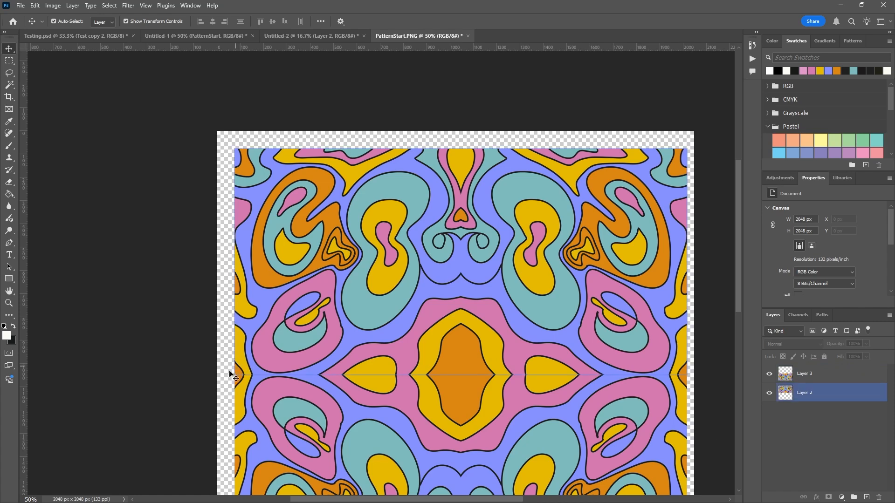
# - Examine the horizontal seam at 300% across the full pattern width for gaps or misalignment, and review the whole pattern
pyautogui.press('z')
pyautogui.moveTo(226, 388); pyautogui.dragTo(229, 387)
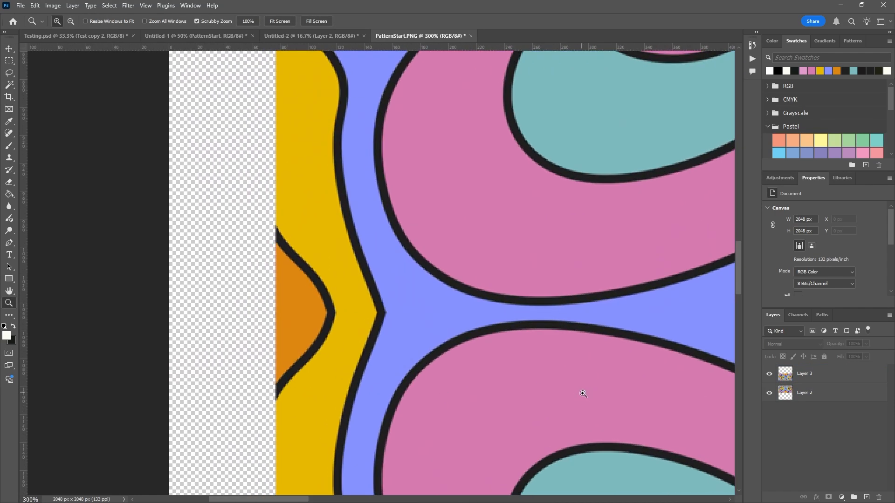
pyautogui.moveTo(566, 394); pyautogui.dragTo(295, 379)
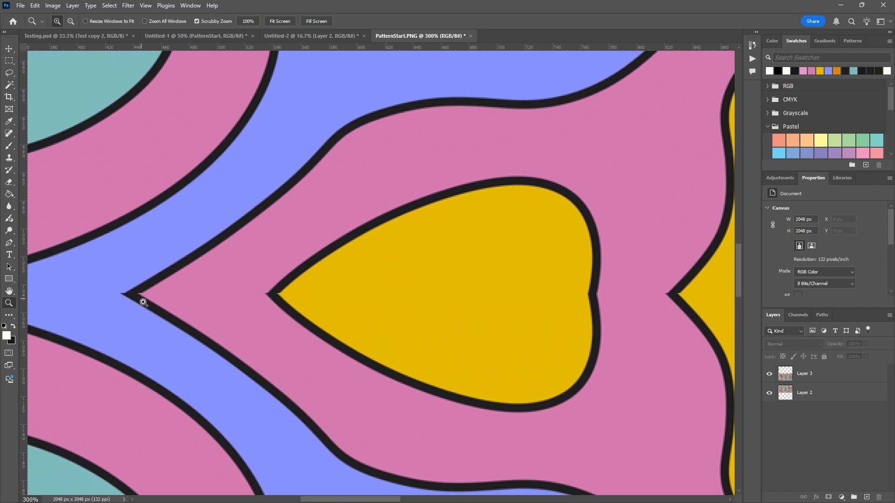
pyautogui.moveTo(633, 331); pyautogui.dragTo(373, 344)
pyautogui.moveTo(595, 344); pyautogui.dragTo(317, 333)
pyautogui.moveTo(666, 322); pyautogui.dragTo(400, 340)
pyautogui.moveTo(601, 339); pyautogui.dragTo(272, 348)
pyautogui.moveTo(713, 376); pyautogui.dragTo(373, 384)
pyautogui.moveTo(690, 372); pyautogui.dragTo(494, 368)
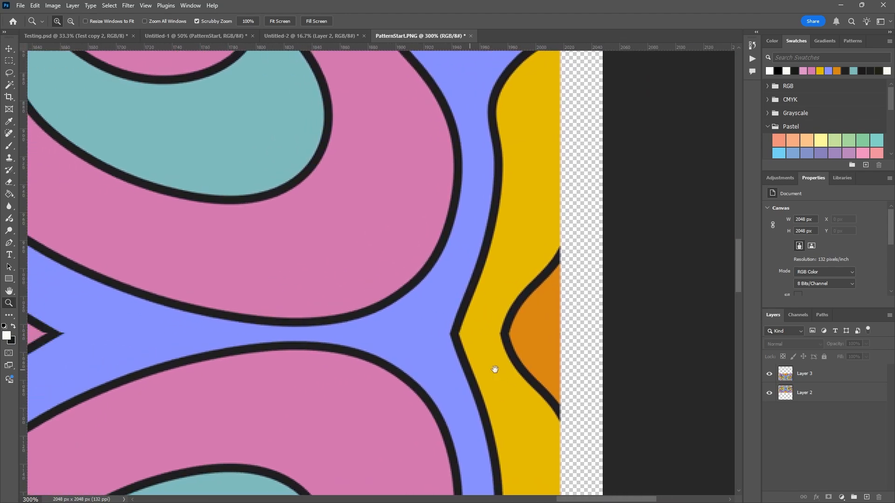
pyautogui.moveTo(100, 366); pyautogui.dragTo(532, 386)
pyautogui.moveTo(242, 391); pyautogui.dragTo(584, 368)
pyautogui.moveTo(419, 377); pyautogui.dragTo(557, 376)
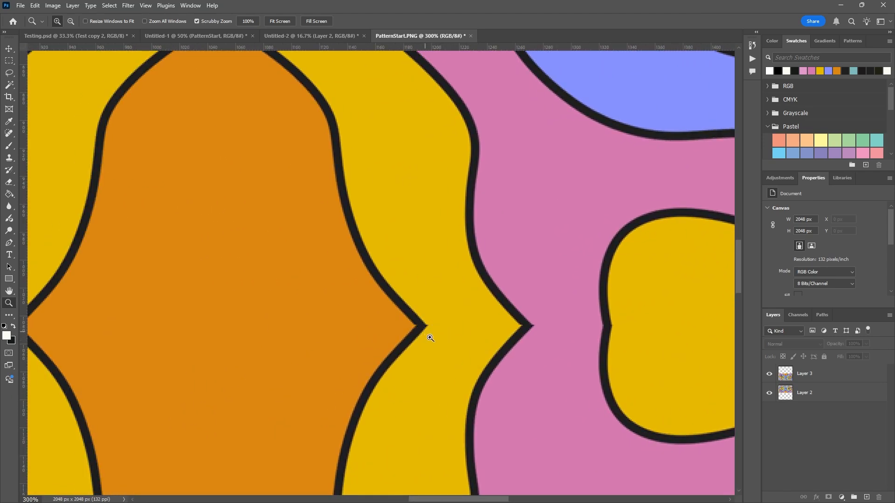
pyautogui.keyDown('alt'); pyautogui.click(428, 326); pyautogui.keyUp('alt')
pyautogui.keyDown('alt'); pyautogui.click(454, 337); pyautogui.keyUp('alt')
pyautogui.keyDown('alt'); pyautogui.click(456, 341); pyautogui.keyUp('alt')
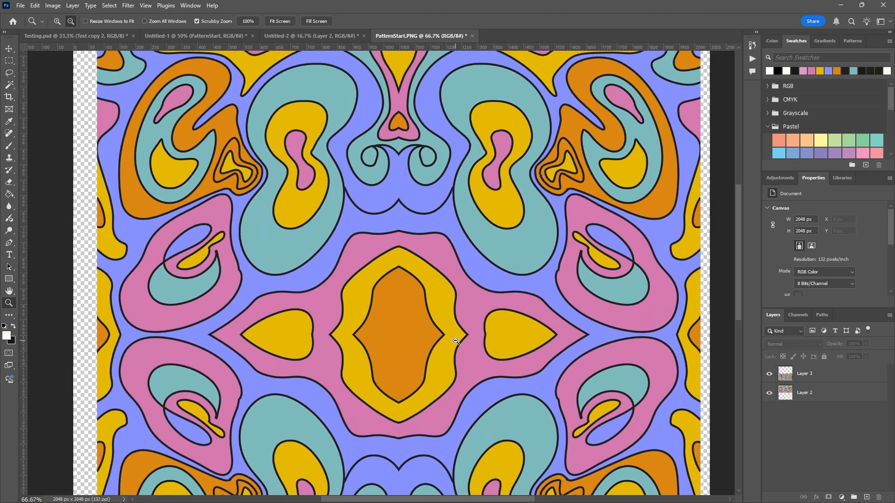
pyautogui.keyDown('alt'); pyautogui.click(462, 343); pyautogui.keyUp('alt')
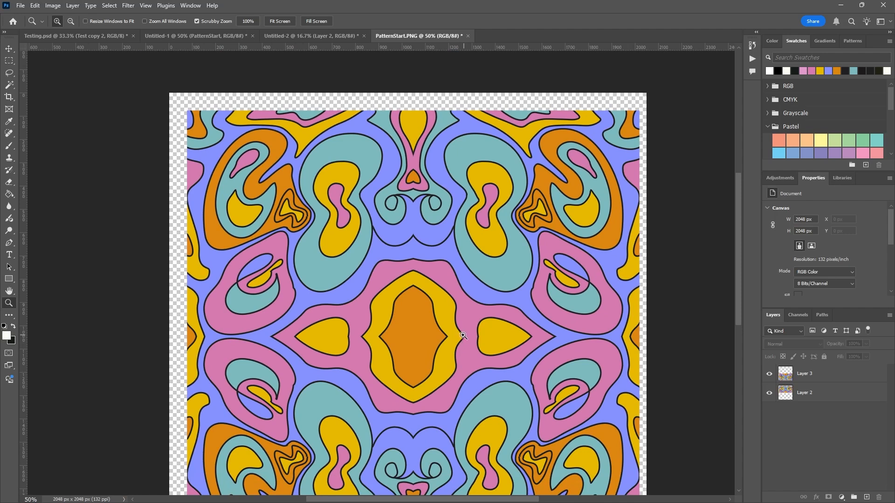
# - Merge Layer 3 and Layer 2 into one complete four-way mirrored pattern layer
pyautogui.scroll(-2, 475, 347)
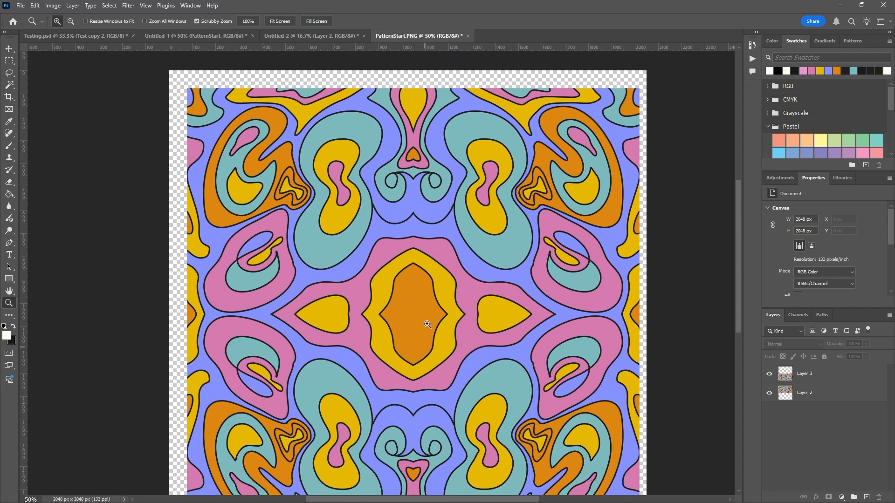
pyautogui.click(820, 380)
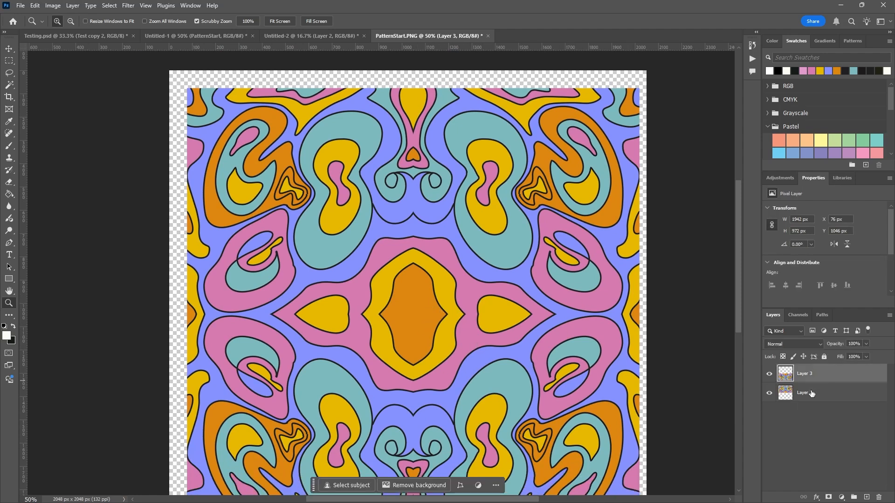
pyautogui.keyDown('shift'); pyautogui.click(811, 394); pyautogui.keyUp('shift')
pyautogui.rightClick(822, 383)
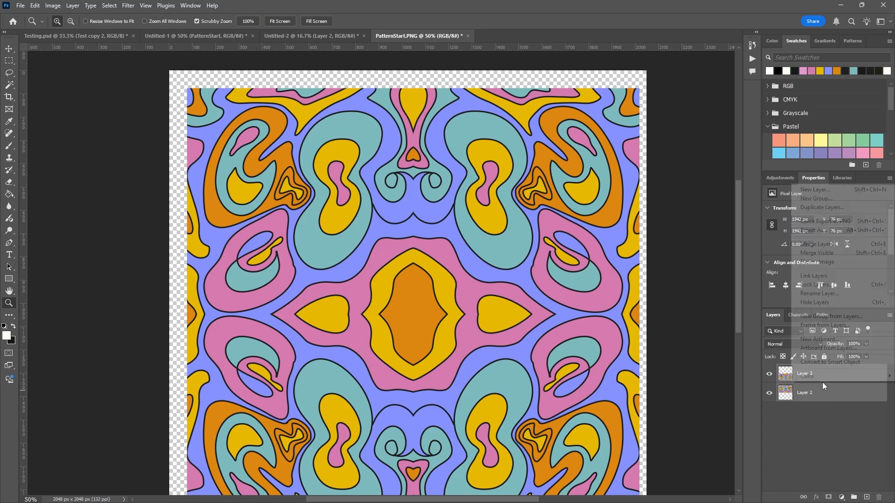
pyautogui.click(817, 244)
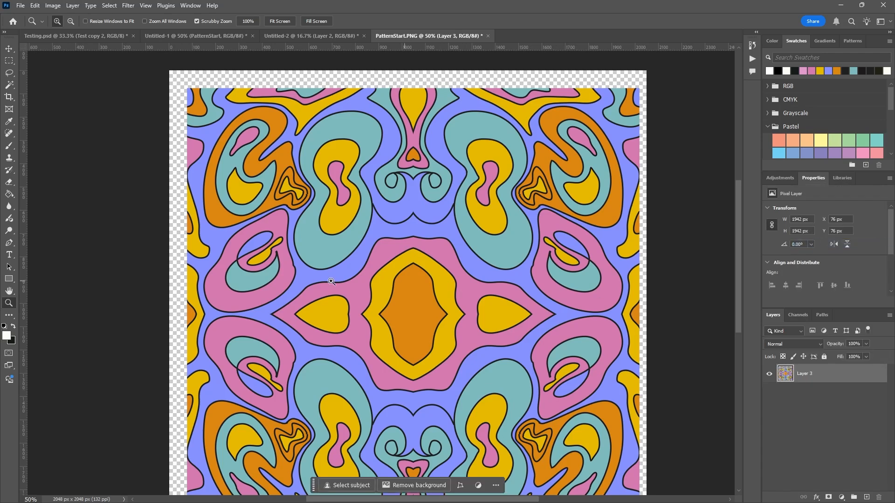
# - Move the merged pattern to the canvas's upper-left corner at X 0 px, Y 0 px
pyautogui.scroll(-2, 441, 293)
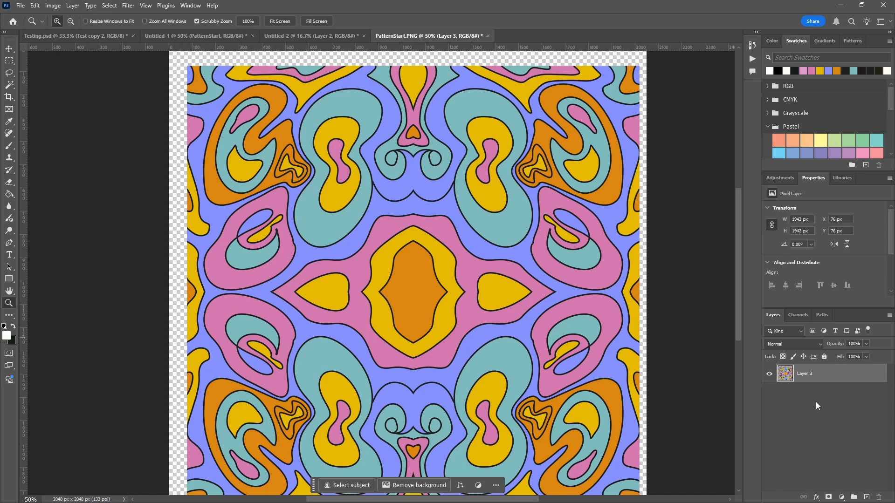
pyautogui.keyDown('alt'); pyautogui.click(413, 236); pyautogui.keyUp('alt')
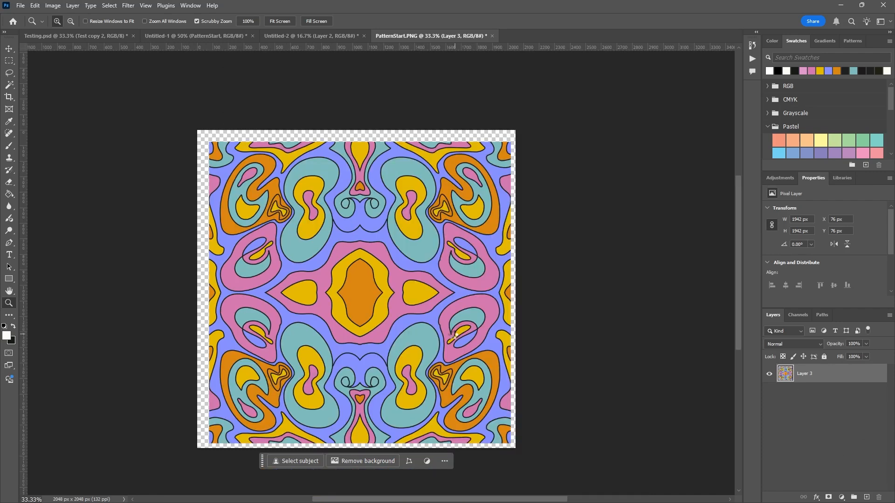
pyautogui.press('v')
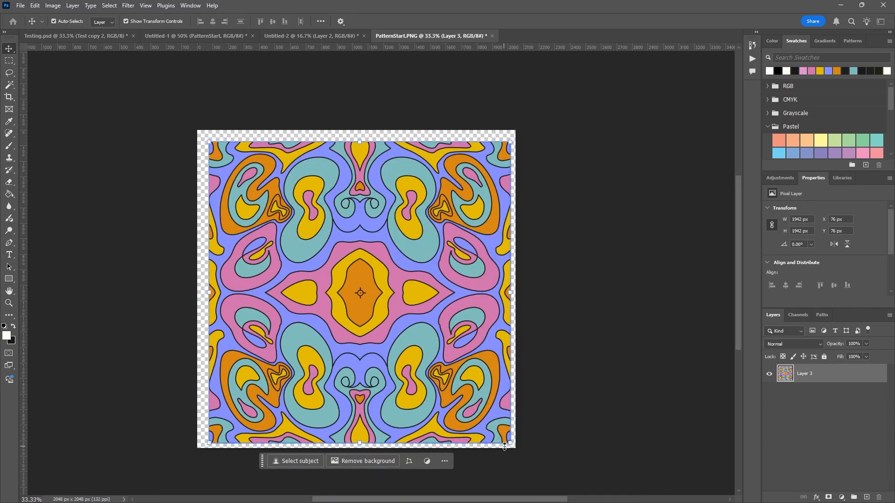
pyautogui.moveTo(471, 413); pyautogui.dragTo(452, 398)
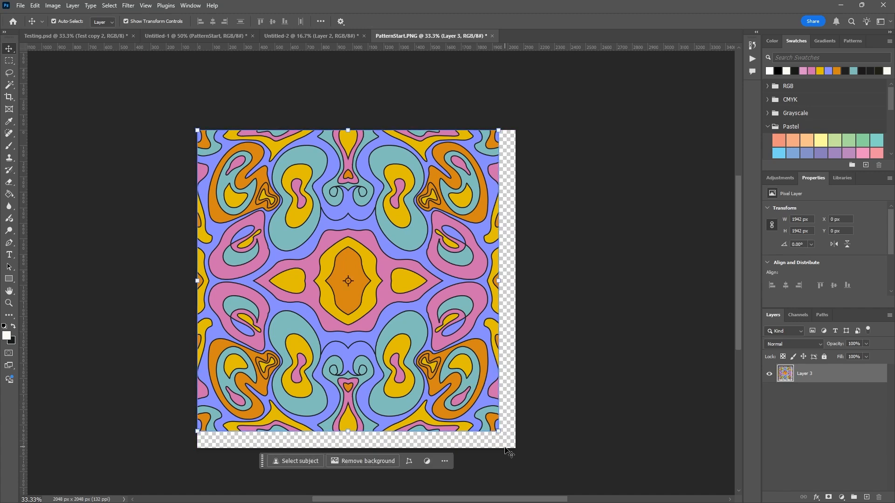
# - Scale the pattern down proportionally to 60.63% from its upper-left corner and apply the transformation
pyautogui.moveTo(498, 431); pyautogui.dragTo(380, 312)
pyautogui.click(52, 6)
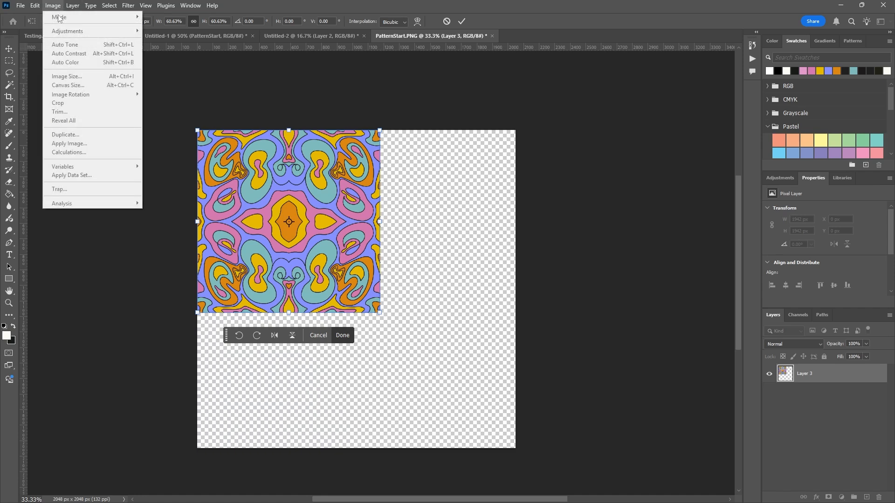
pyautogui.click(422, 277)
pyautogui.press('Return')
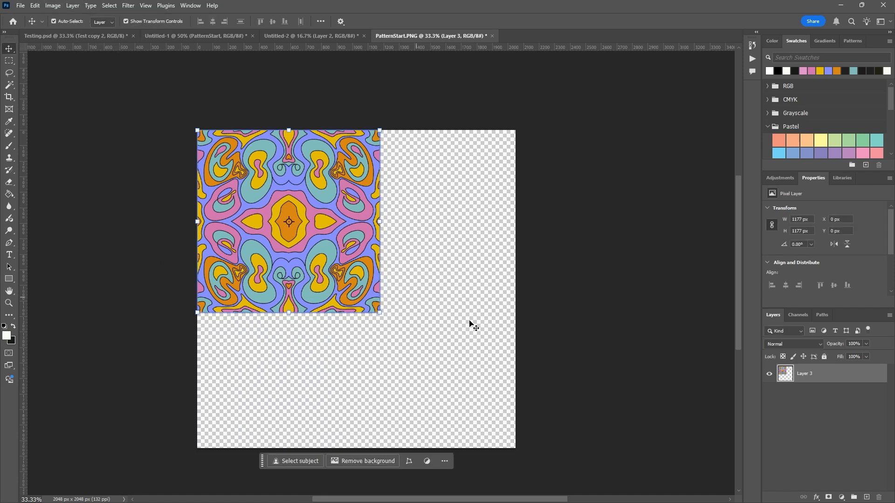
# - Check the document's canvas width and height in pixels in the Canvas Size settings
pyautogui.click(450, 315)
pyautogui.click(61, 6)
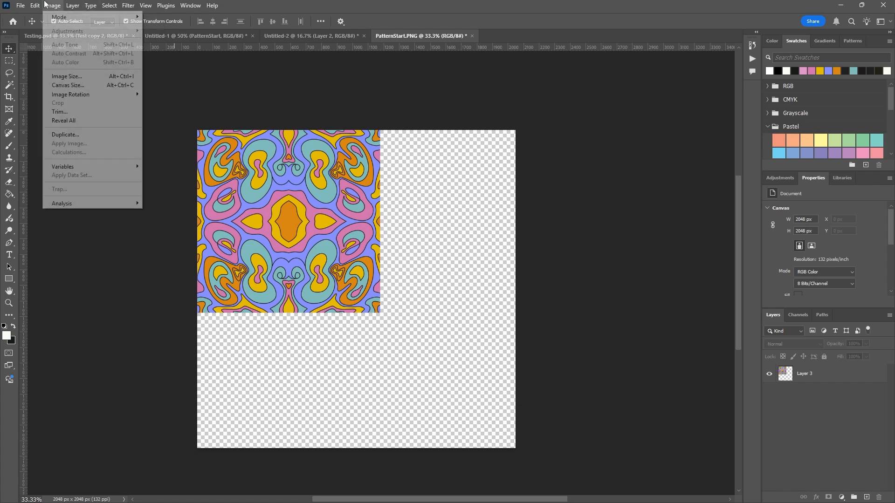
pyautogui.click(57, 86)
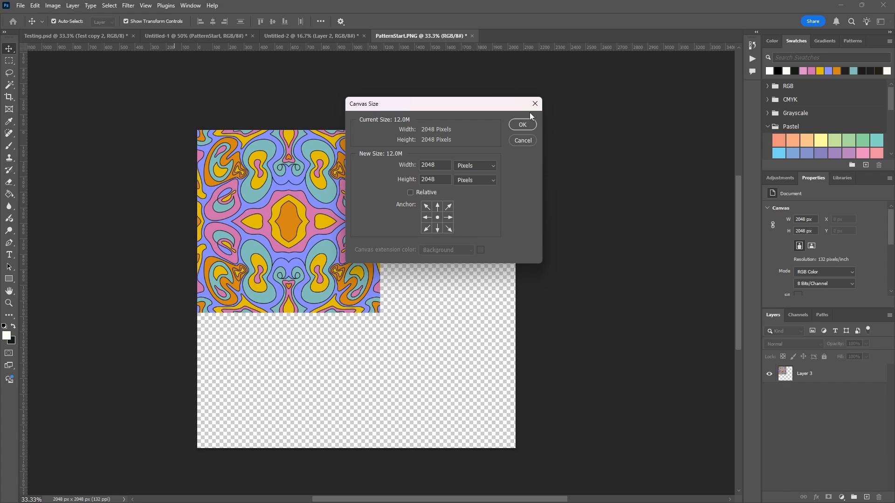
pyautogui.click(524, 125)
# - Scale the pattern proportionally from its lower-right corner to 1024 × 1024 px, a quarter of the canvas, and apply the transformation
pyautogui.click(348, 253)
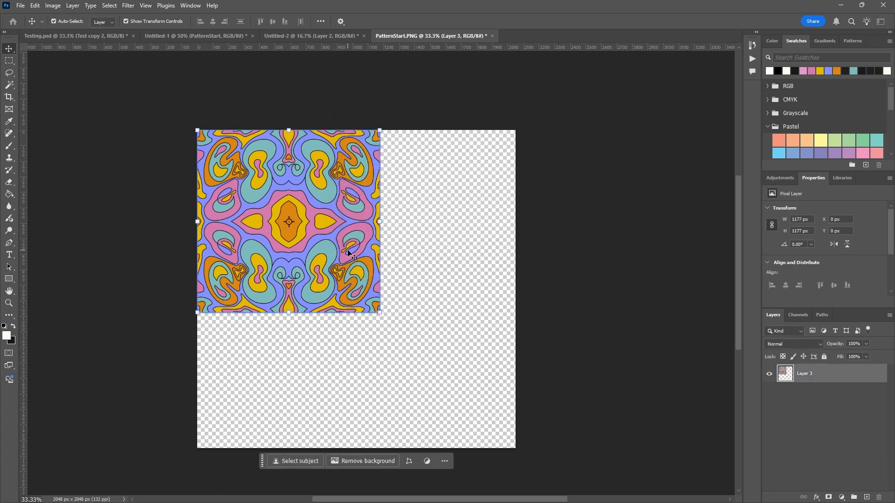
pyautogui.moveTo(379, 312); pyautogui.dragTo(359, 287)
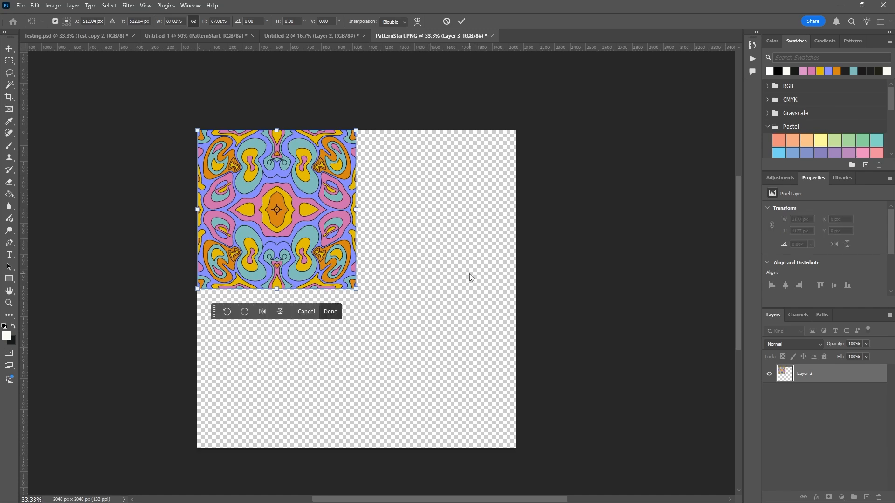
pyautogui.press('Return')
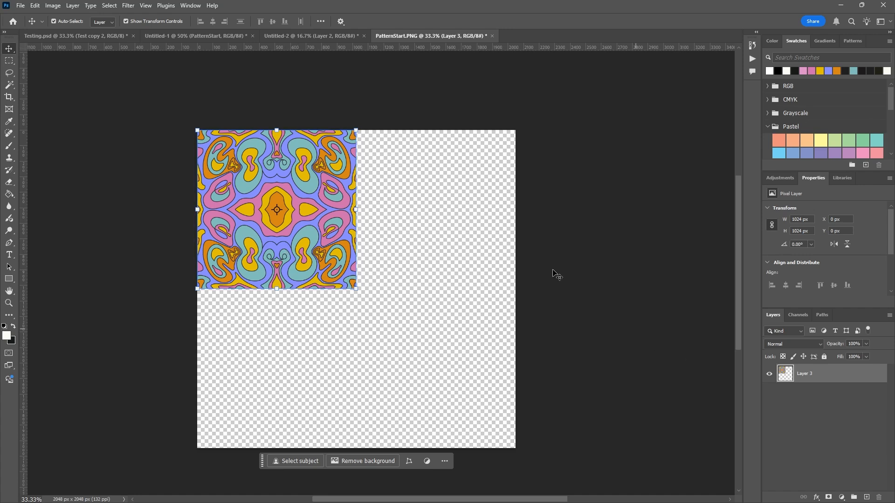
# - Trim the transparent pixels away from all four sides of the canvas
pyautogui.click(509, 286)
pyautogui.click(53, 5)
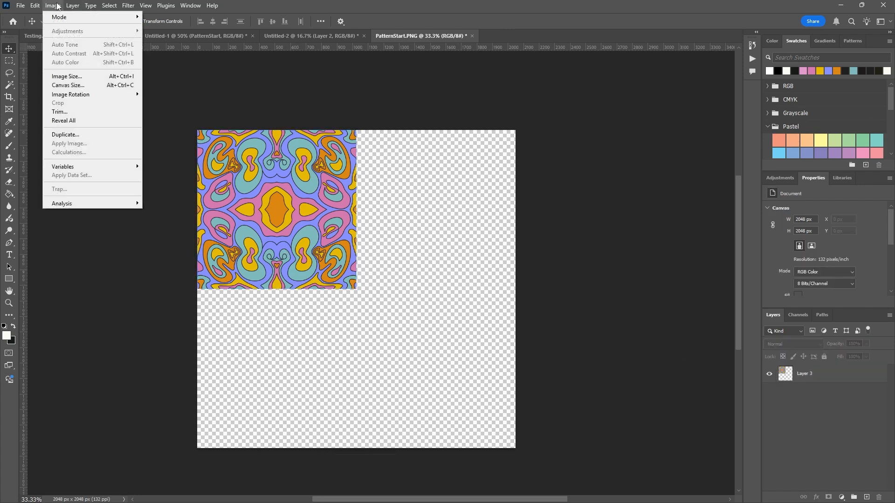
pyautogui.click(71, 112)
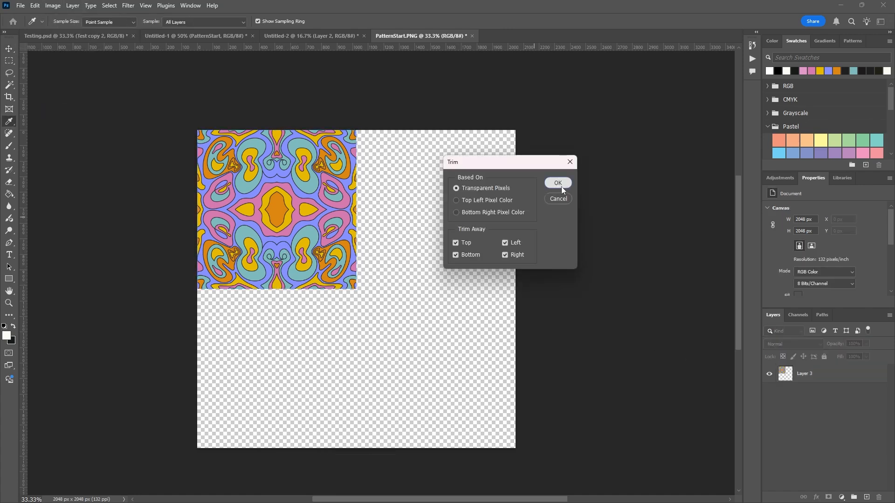
pyautogui.click(561, 186)
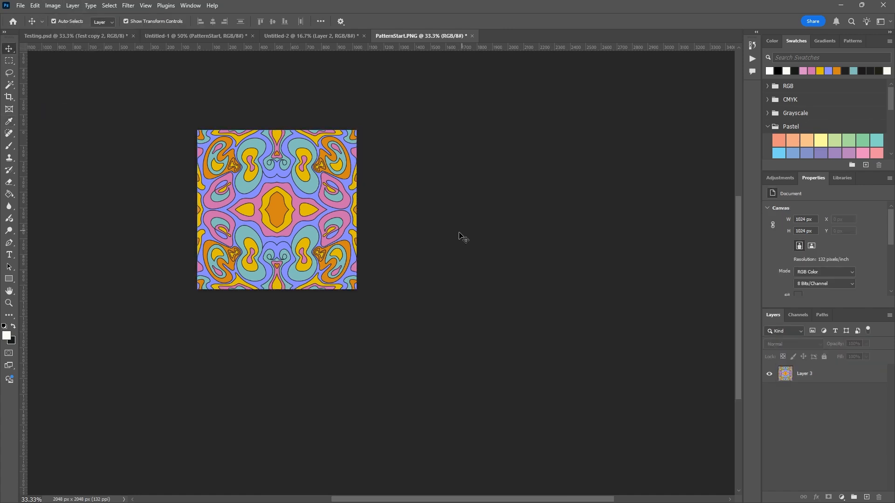
# - Define the trimmed artwork as a pattern named Psychedelic7
pyautogui.click(36, 5)
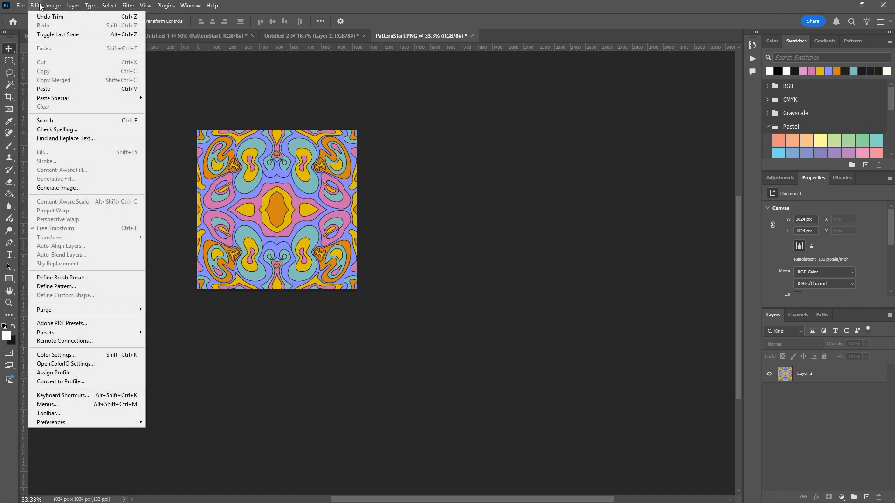
pyautogui.click(88, 287)
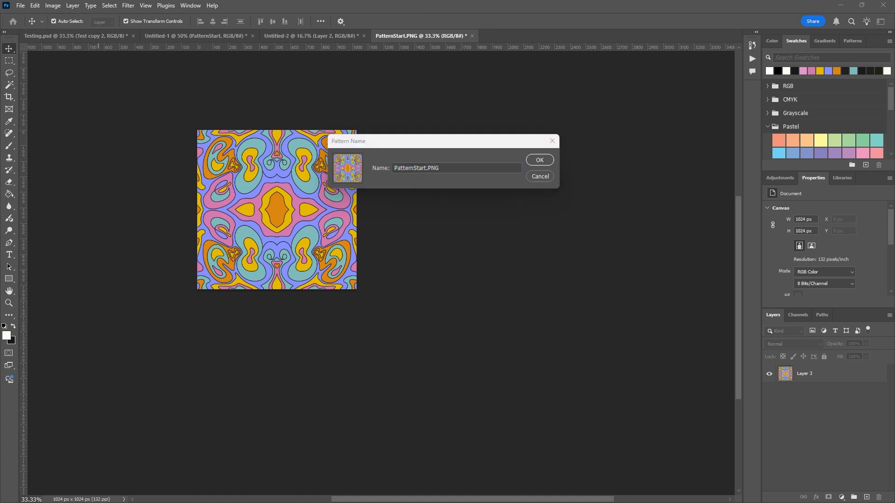
pyautogui.click(452, 168)
pyautogui.write('Psychedelic7')
pyautogui.click(550, 160)
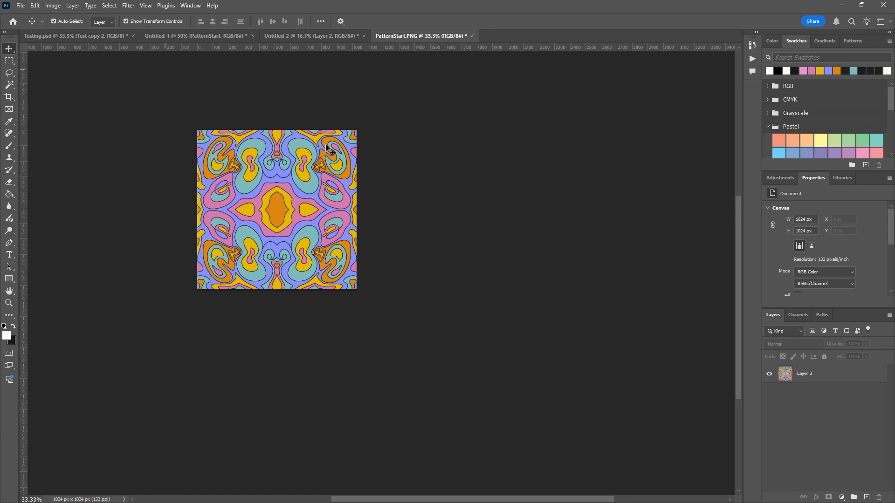
# - Create a new document 2048 px wide and 2048 px high
pyautogui.click(263, 191)
pyautogui.click(66, 88)
pyautogui.click(20, 5)
pyautogui.click(30, 17)
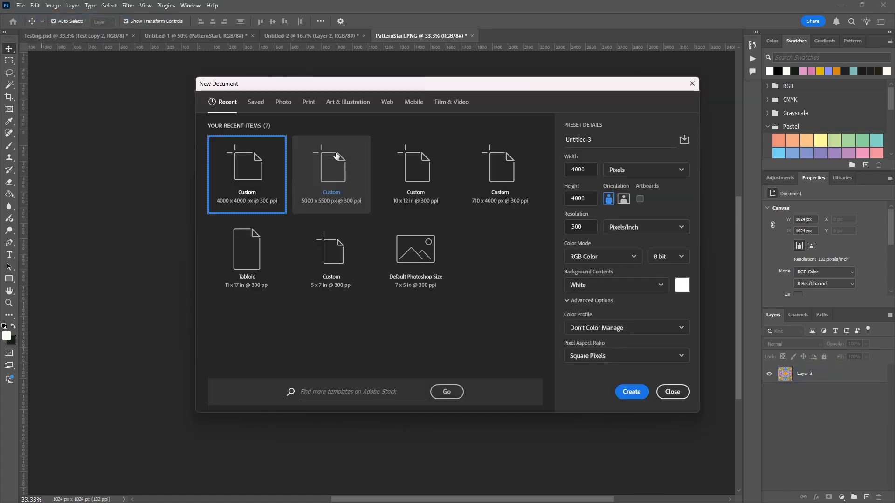
pyautogui.click(583, 169)
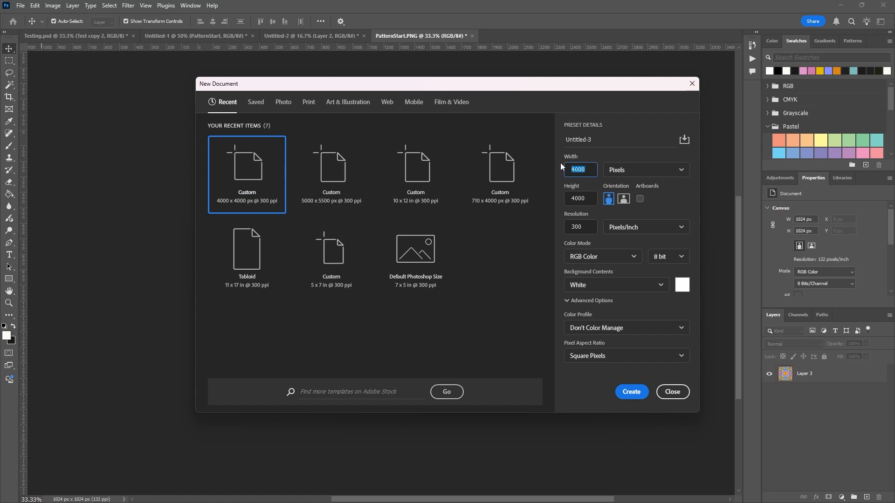
pyautogui.write('2048')
pyautogui.click(588, 202)
pyautogui.click(585, 200)
pyautogui.doubleClick(585, 200)
pyautogui.write('2048')
pyautogui.click(631, 392)
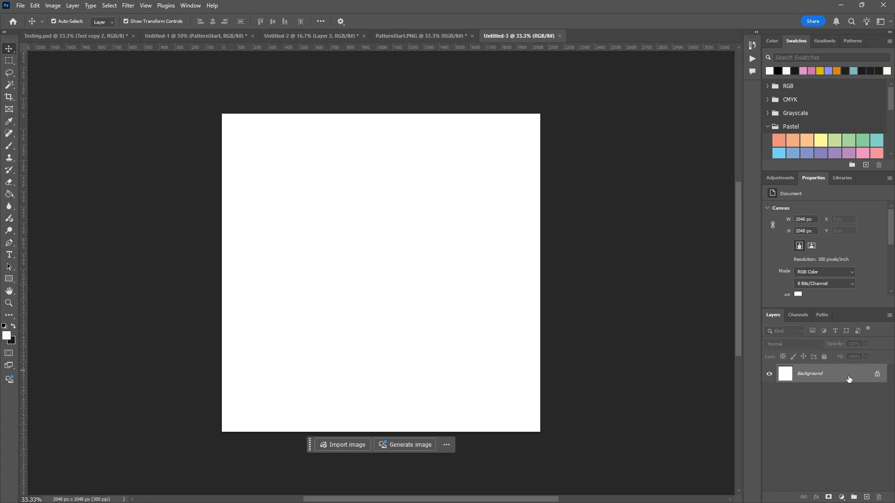
# - Unlock and hide the white background layer, and add a new empty layer above it
pyautogui.click(877, 374)
pyautogui.click(770, 374)
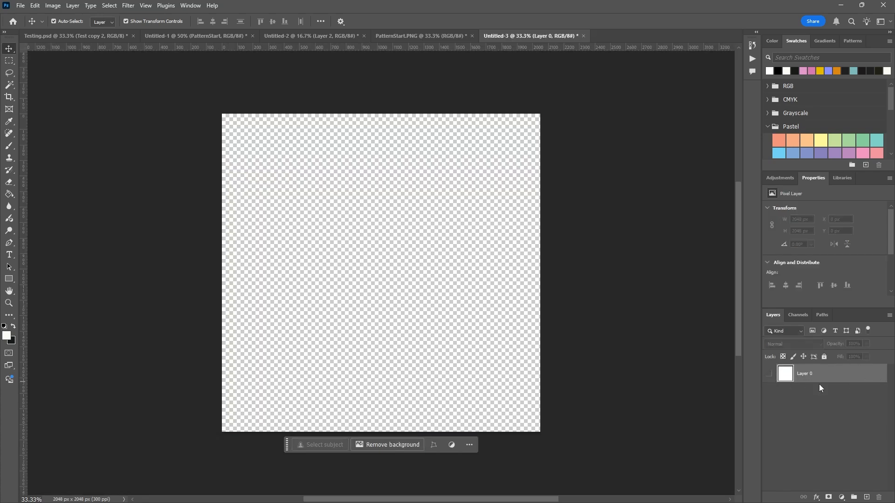
pyautogui.click(865, 497)
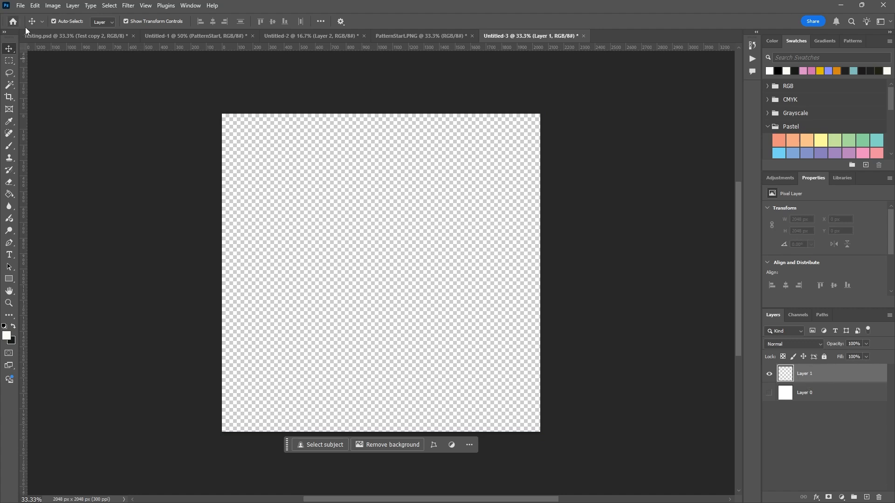
# - Fill the new empty layer with the custom pattern Psychedelic7
pyautogui.click(39, 6)
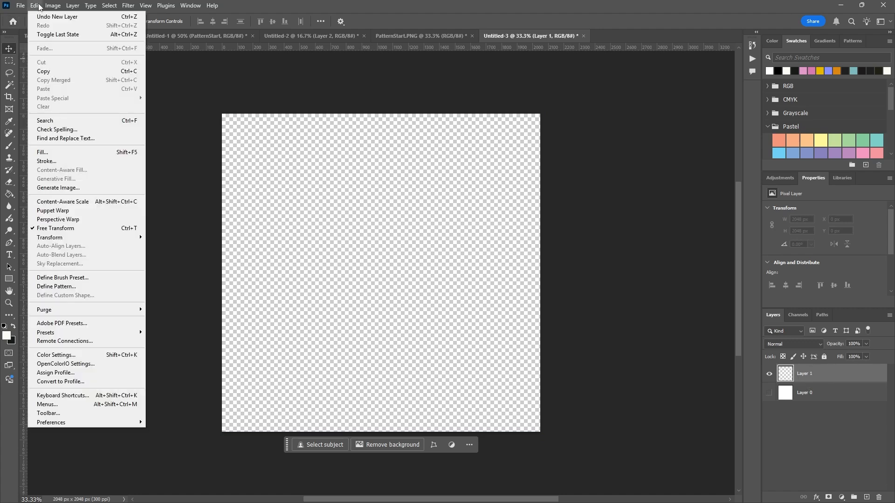
pyautogui.click(43, 153)
pyautogui.moveTo(303, 70); pyautogui.dragTo(480, 125)
pyautogui.click(518, 145)
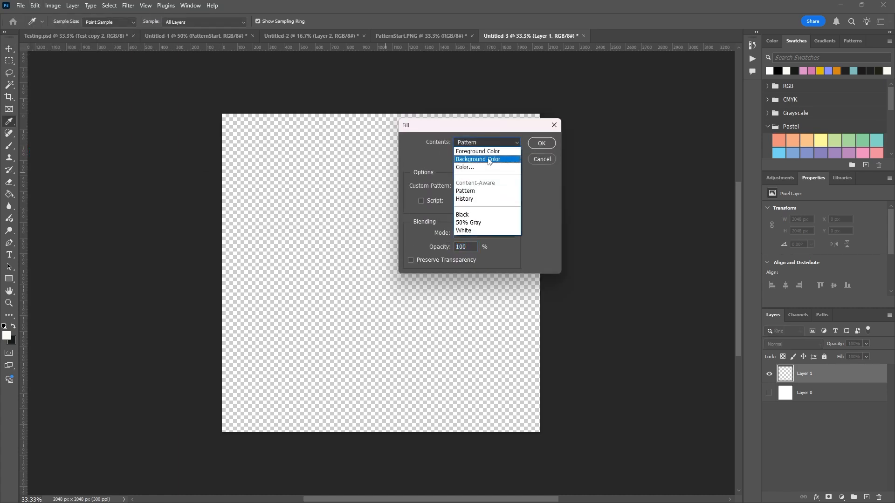
pyautogui.click(478, 196)
pyautogui.click(472, 186)
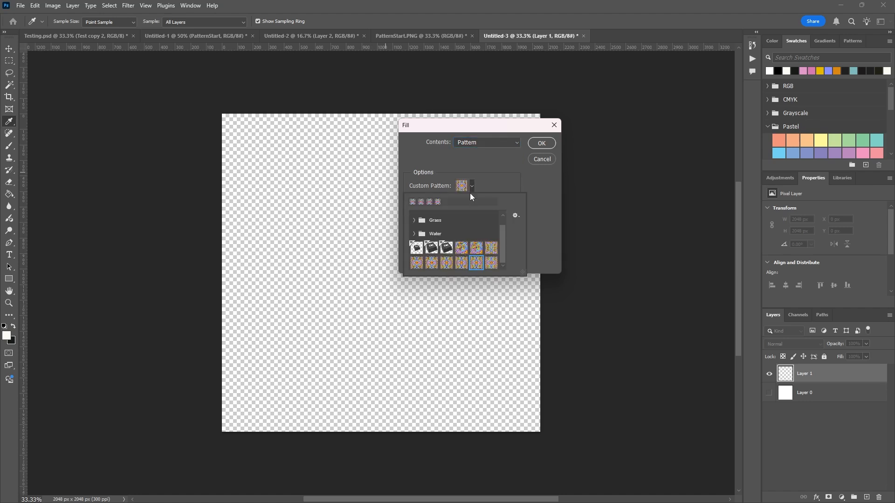
pyautogui.click(495, 263)
pyautogui.click(541, 143)
pyautogui.click(541, 144)
pyautogui.press('v')
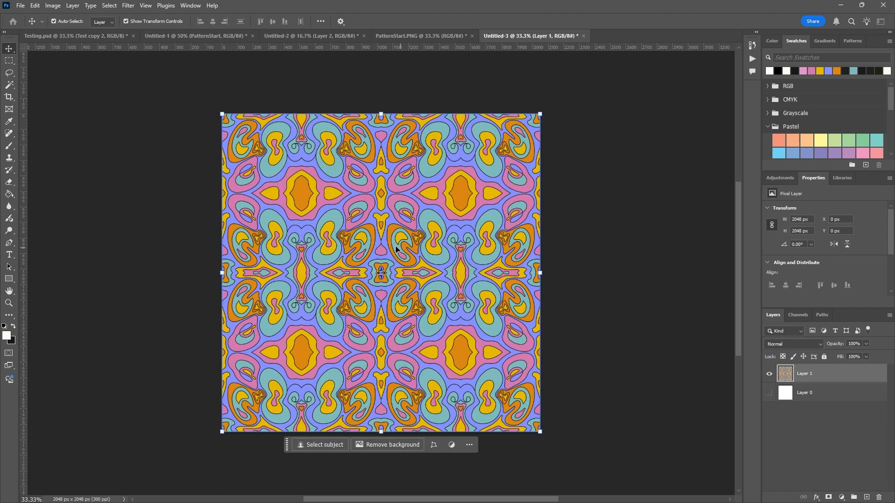
# - Examine the vertical and horizontal seams at the centre of the tiled pattern at 300% for visible lines
pyautogui.press('z')
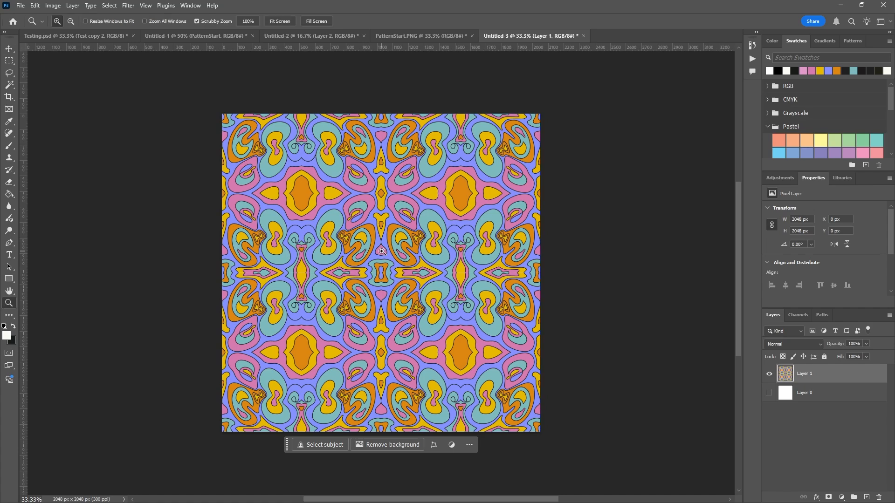
pyautogui.moveTo(382, 253); pyautogui.dragTo(371, 249)
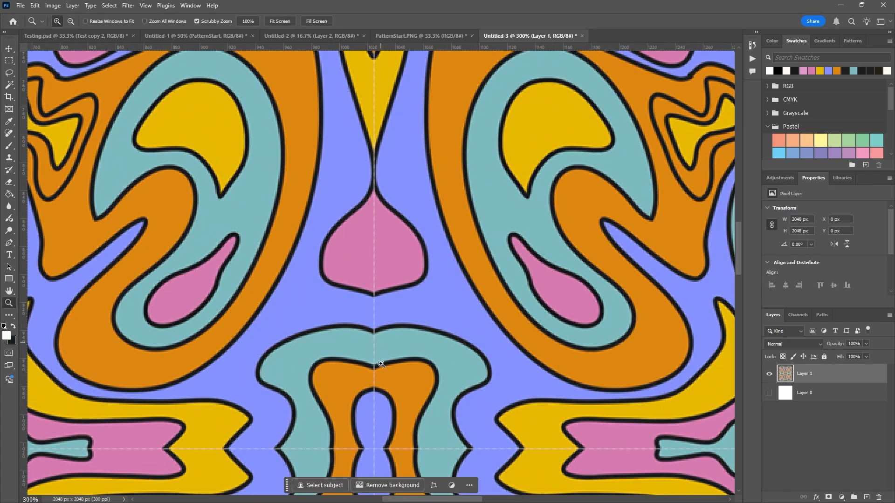
pyautogui.moveTo(403, 415); pyautogui.dragTo(415, 278)
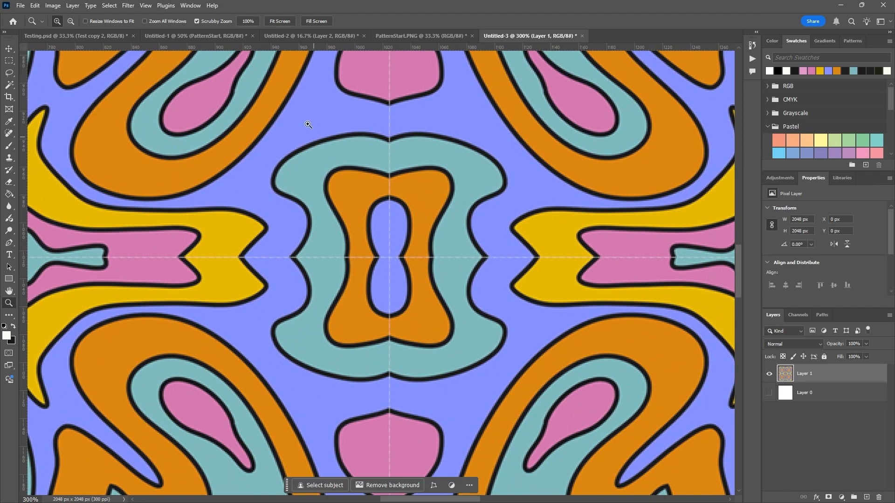
# - In PatternStart.PNG, select the whole pattern with the Rectangular Marquee, leaving out the outermost one-pixel border on every side
pyautogui.click(414, 35)
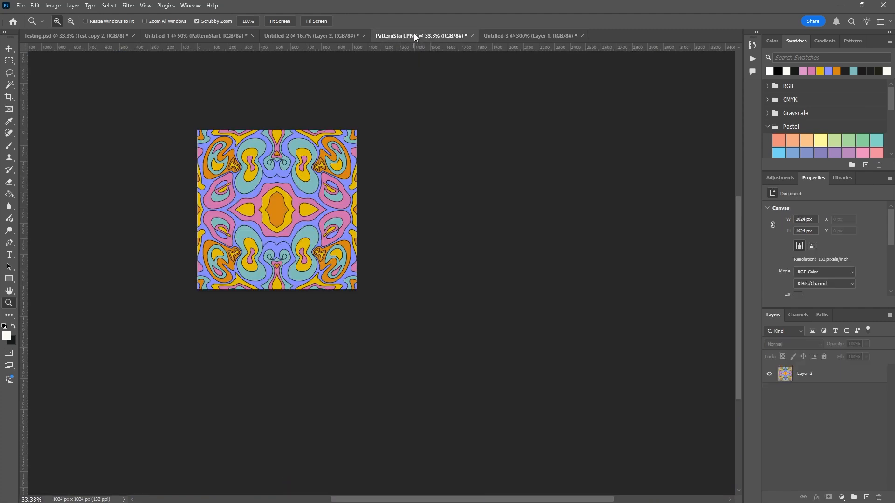
pyautogui.click(245, 207)
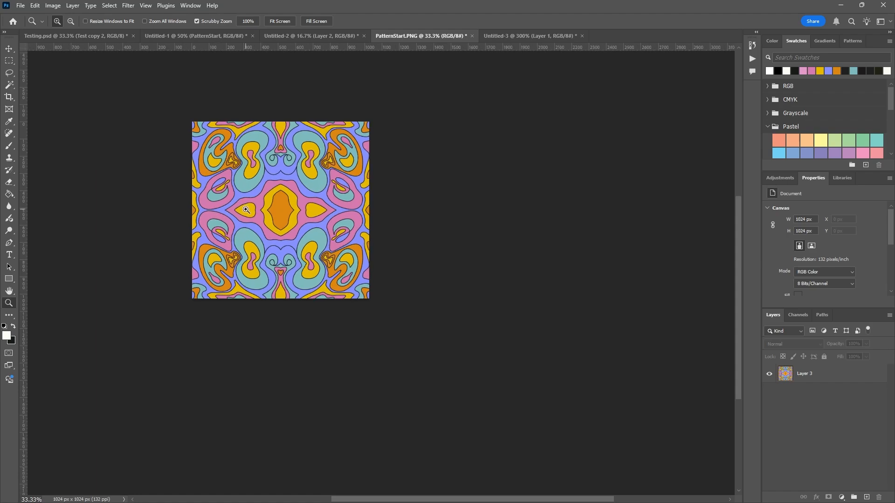
pyautogui.click(247, 207)
pyautogui.click(250, 171)
pyautogui.click(229, 148)
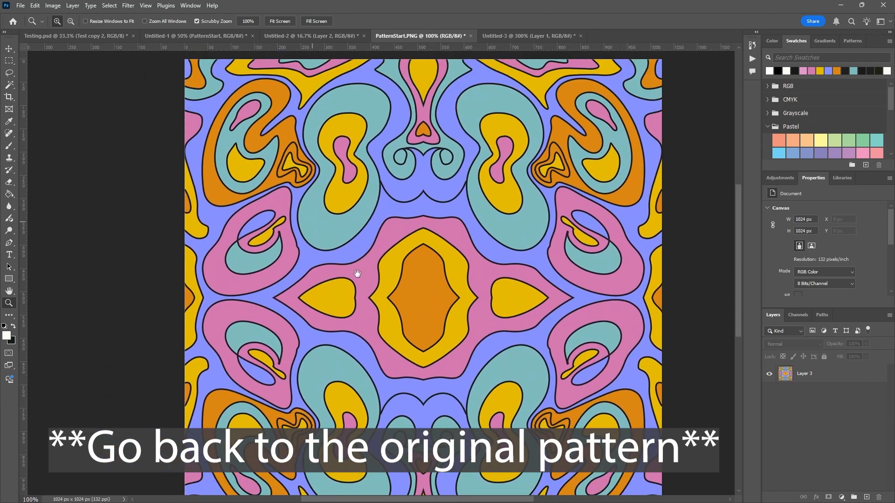
pyautogui.click(390, 312)
pyautogui.click(298, 189)
pyautogui.click(297, 188)
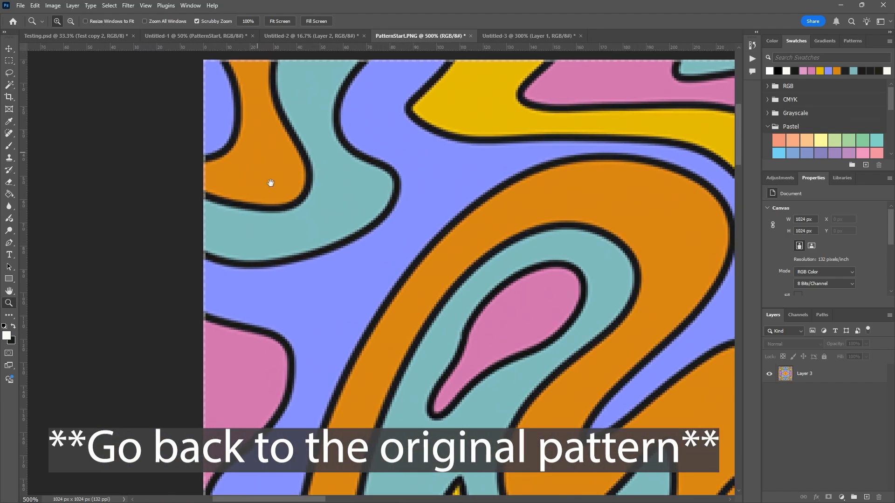
pyautogui.click(275, 186)
pyautogui.click(295, 197)
pyautogui.click(277, 179)
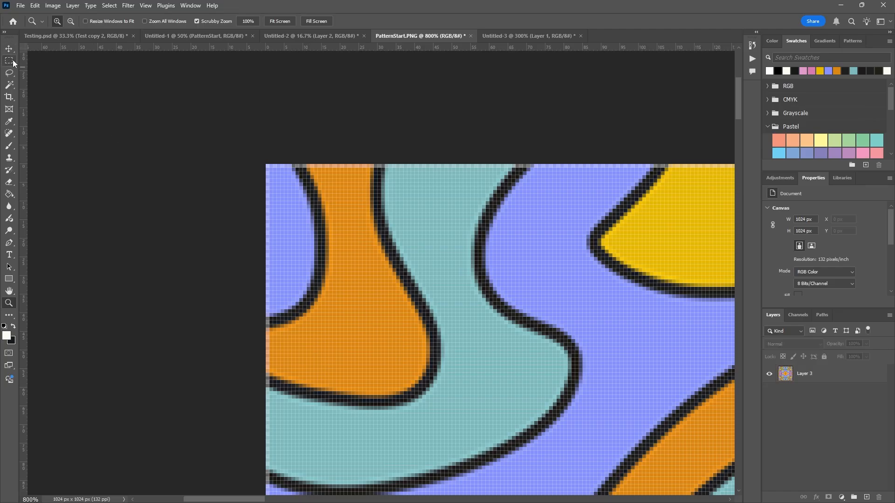
pyautogui.click(10, 62)
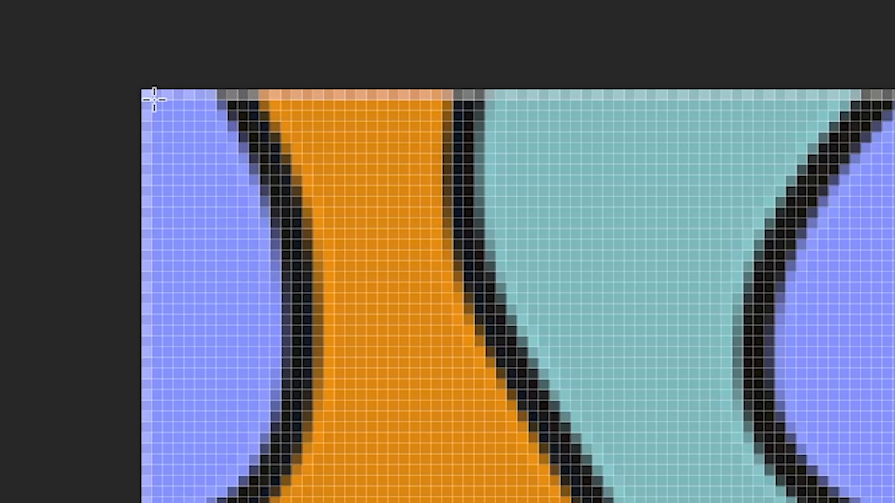
pyautogui.moveTo(269, 165); pyautogui.dragTo(278, 173)
pyautogui.moveTo(176, 116); pyautogui.dragTo(167, 105)
pyautogui.click(160, 114)
pyautogui.moveTo(171, 136); pyautogui.dragTo(472, 410)
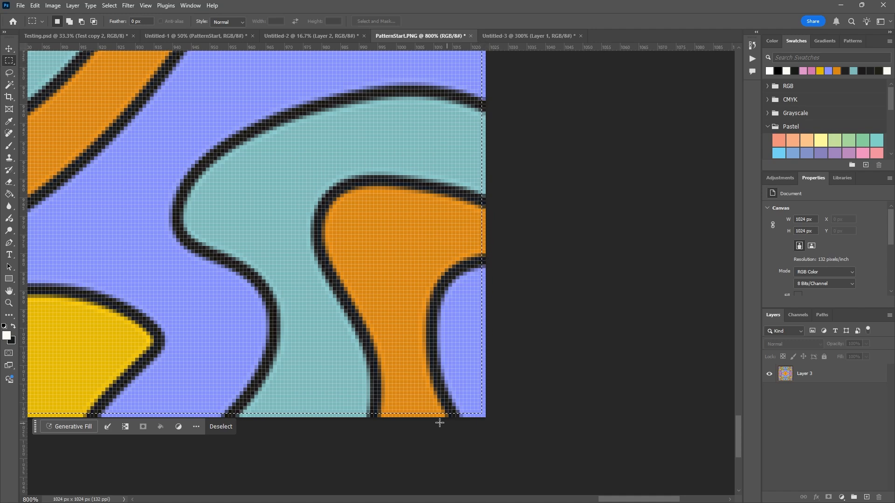
# - Define the selected area as a new pattern named Psychedelic8
pyautogui.click(40, 9)
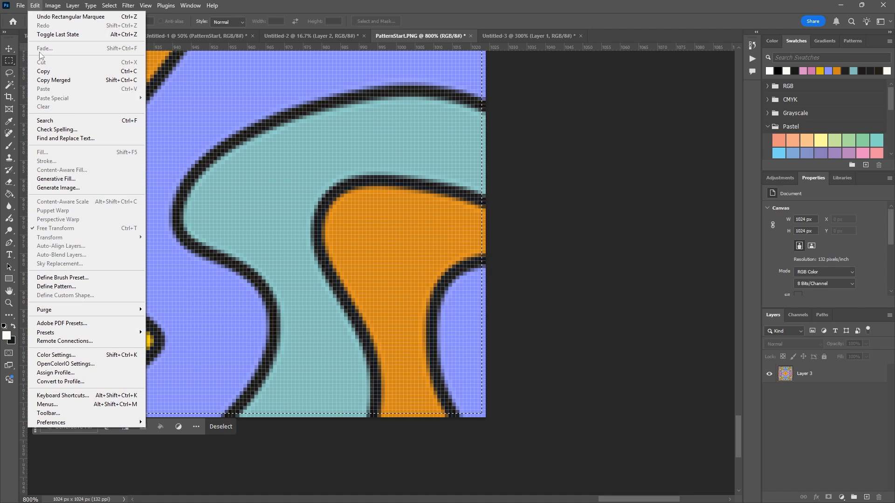
pyautogui.click(71, 286)
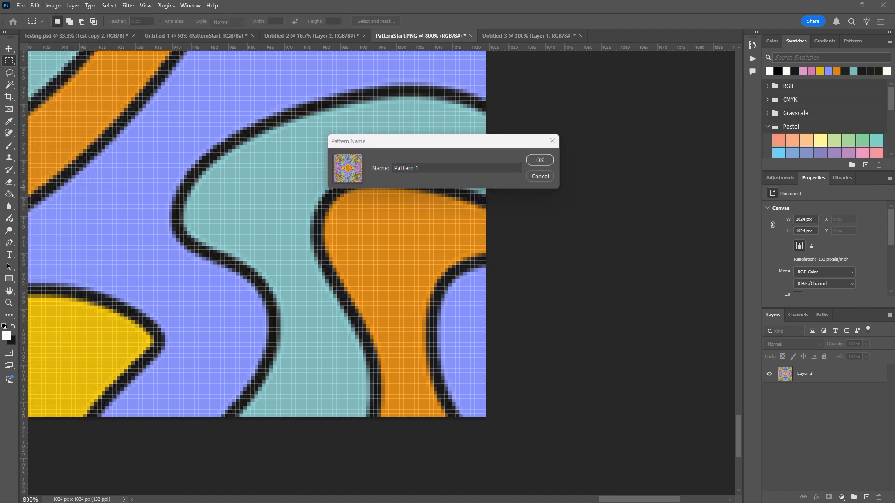
pyautogui.click(542, 187)
pyautogui.write('Psychedelic8')
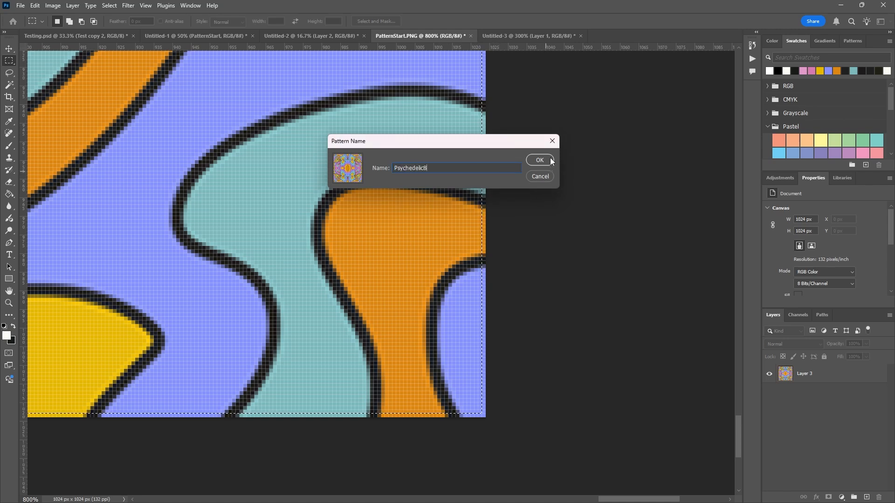
pyautogui.click(545, 159)
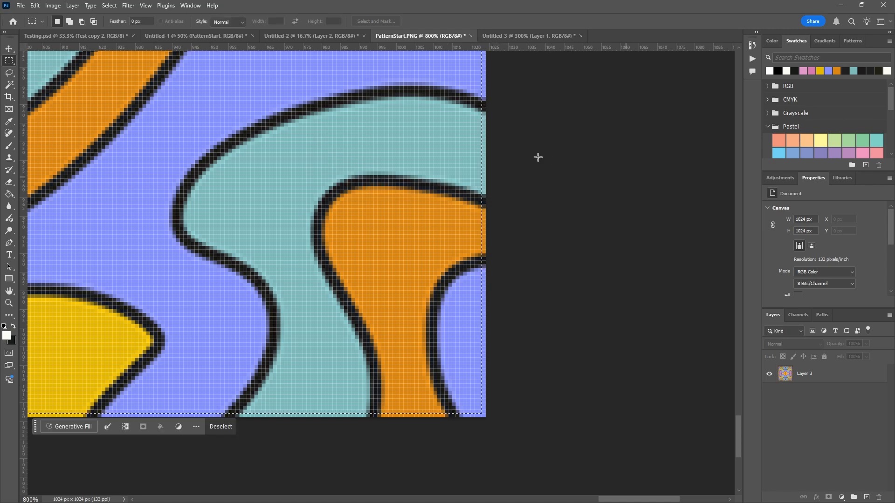
# - In Untitled-3, add a new layer above Layer 1 and fill it with the custom pattern Psychedelic8 at 100% opacity
pyautogui.click(502, 39)
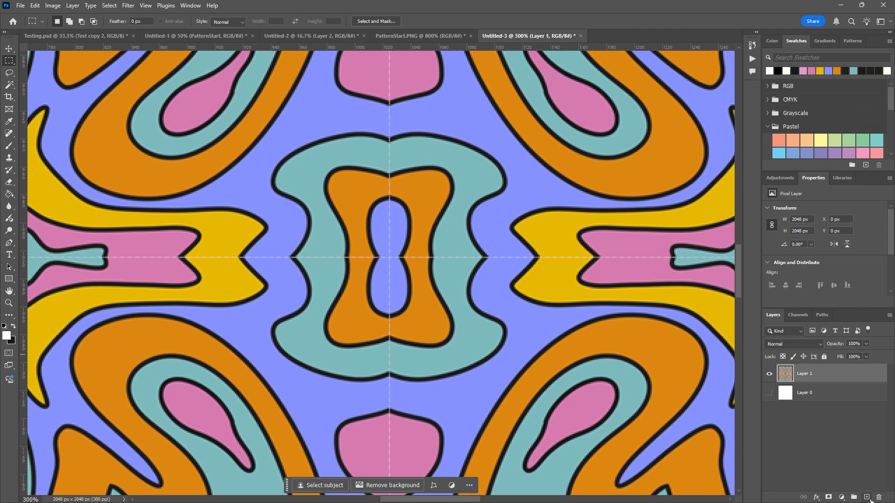
pyautogui.click(866, 498)
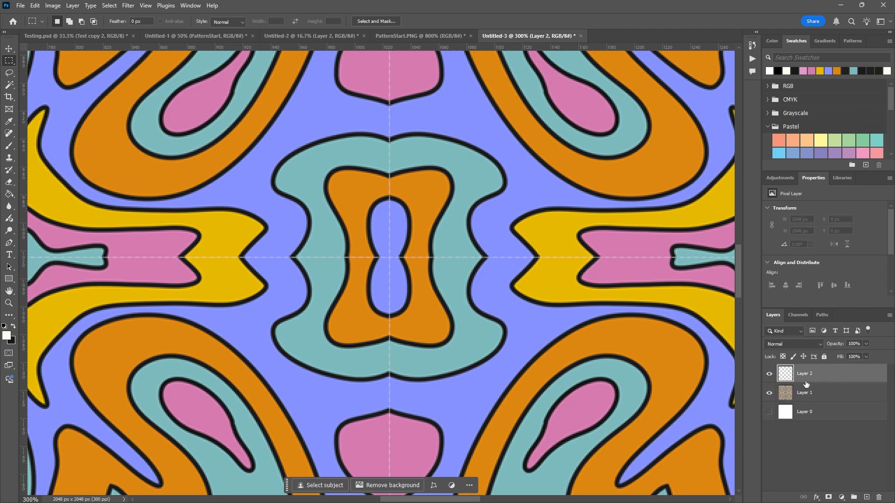
pyautogui.click(35, 5)
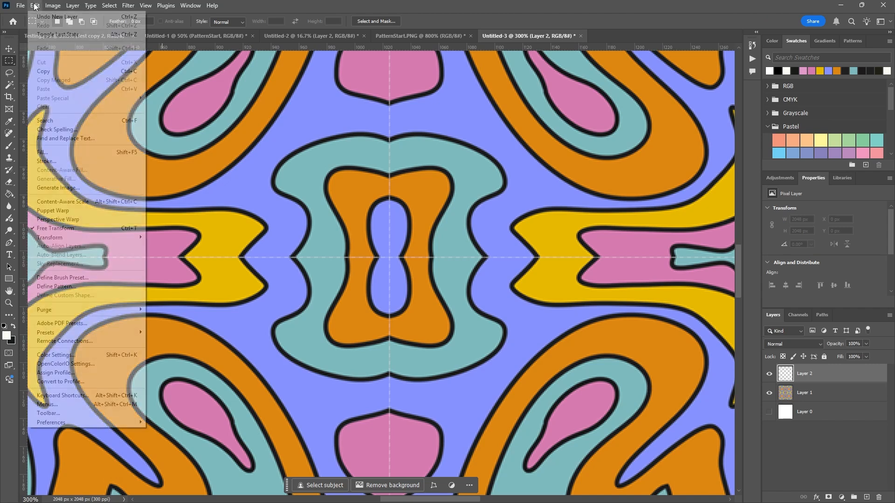
pyautogui.click(43, 152)
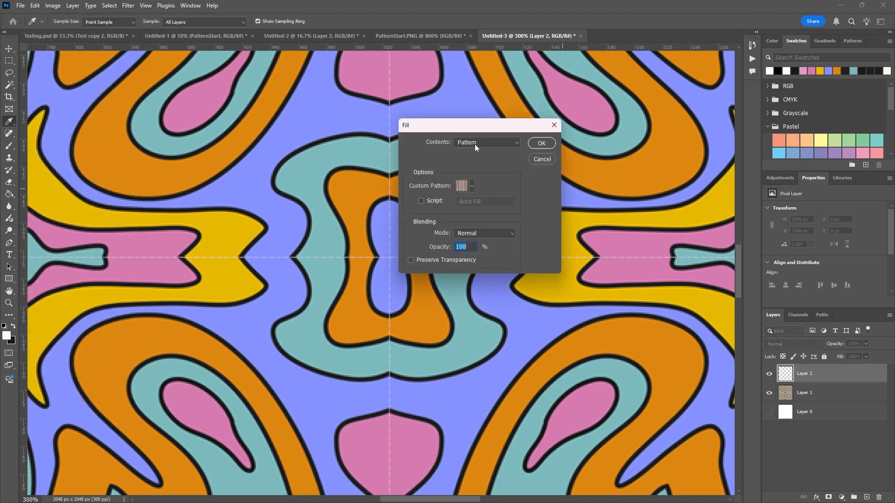
pyautogui.click(472, 187)
pyautogui.scroll(-1, 502, 256)
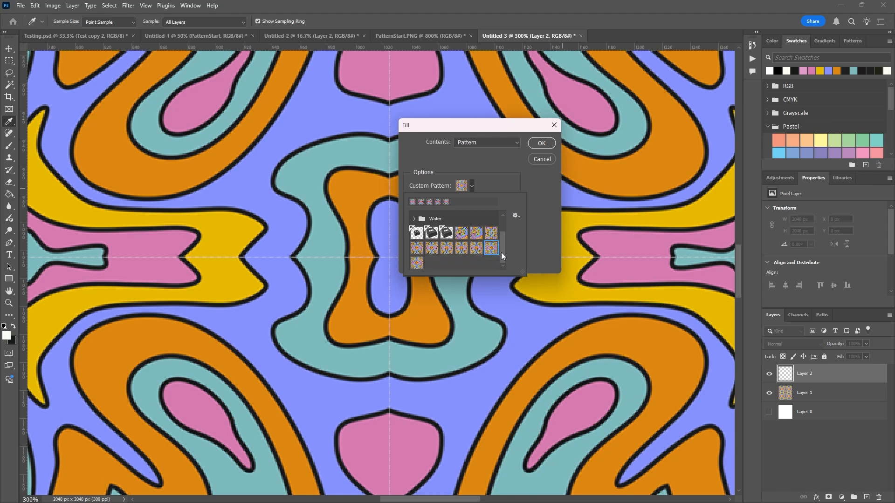
pyautogui.click(417, 263)
pyautogui.click(541, 143)
pyautogui.press('m')
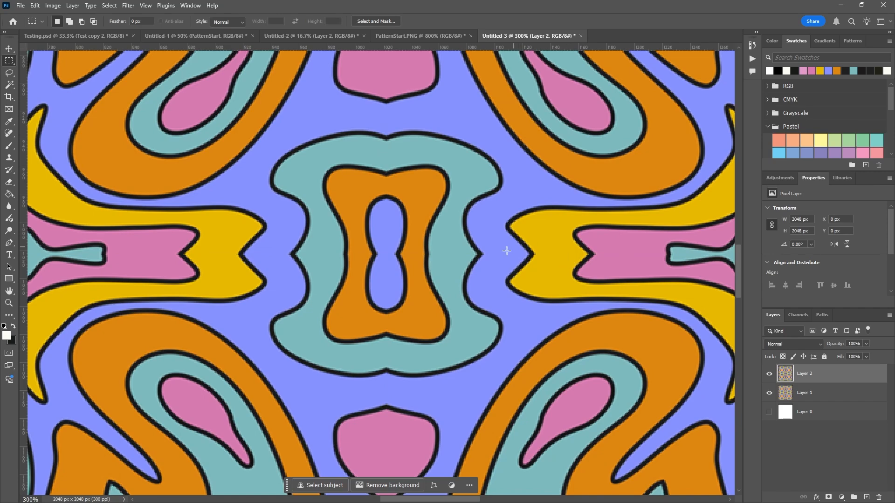
# - Examine the new pattern fill from 300% down to 25% for visible seam lines where the tiles meet
pyautogui.press('z')
pyautogui.keyDown('alt'); pyautogui.click(427, 252); pyautogui.keyUp('alt')
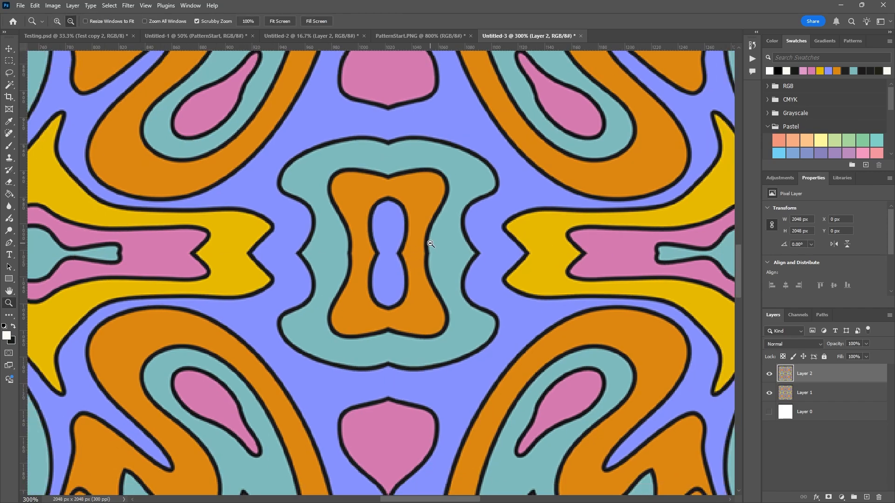
pyautogui.keyDown('alt'); pyautogui.click(426, 252); pyautogui.keyUp('alt')
pyautogui.keyDown('alt'); pyautogui.click(427, 252); pyautogui.keyUp('alt')
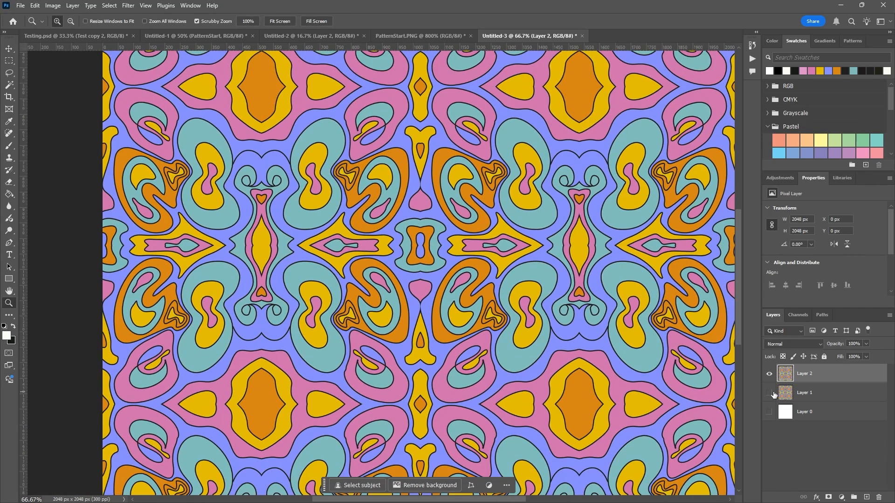
pyautogui.keyDown('alt'); pyautogui.click(530, 323); pyautogui.keyUp('alt')
pyautogui.keyDown('alt'); pyautogui.click(530, 322); pyautogui.keyUp('alt')
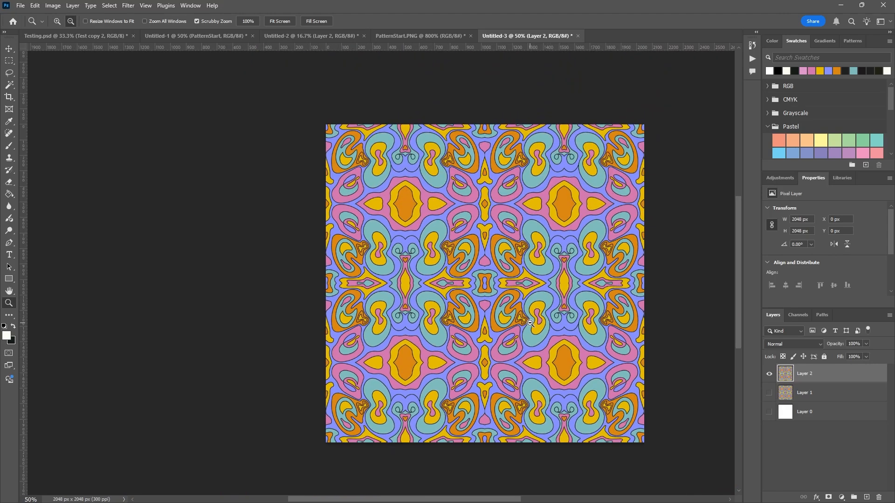
pyautogui.keyDown('alt'); pyautogui.click(530, 323); pyautogui.keyUp('alt')
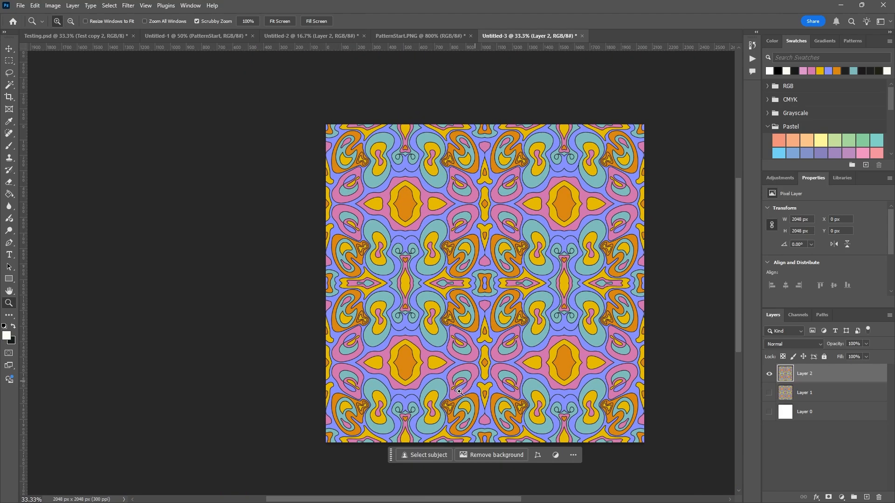
pyautogui.click(473, 359)
pyautogui.click(487, 336)
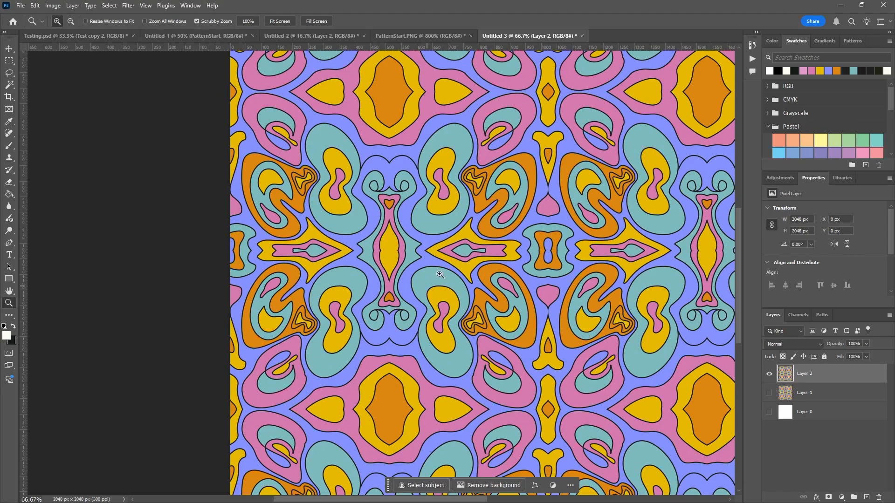
pyautogui.keyDown('alt'); pyautogui.click(444, 256); pyautogui.keyUp('alt')
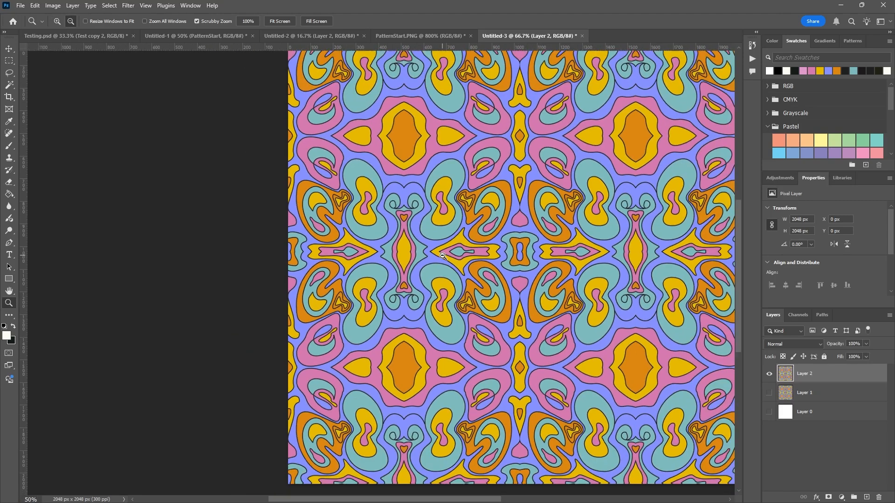
pyautogui.keyDown('alt'); pyautogui.click(443, 256); pyautogui.keyUp('alt')
pyautogui.moveTo(533, 246); pyautogui.dragTo(359, 266)
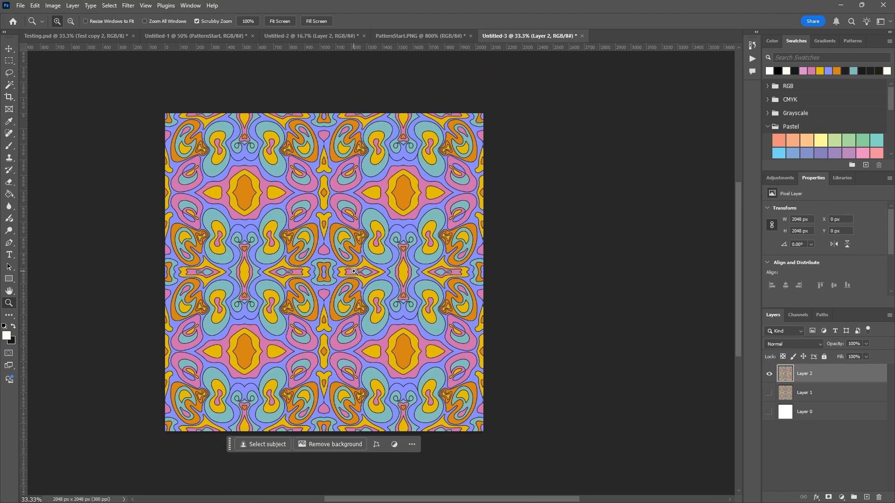
pyautogui.keyDown('alt'); pyautogui.click(352, 262); pyautogui.keyUp('alt')
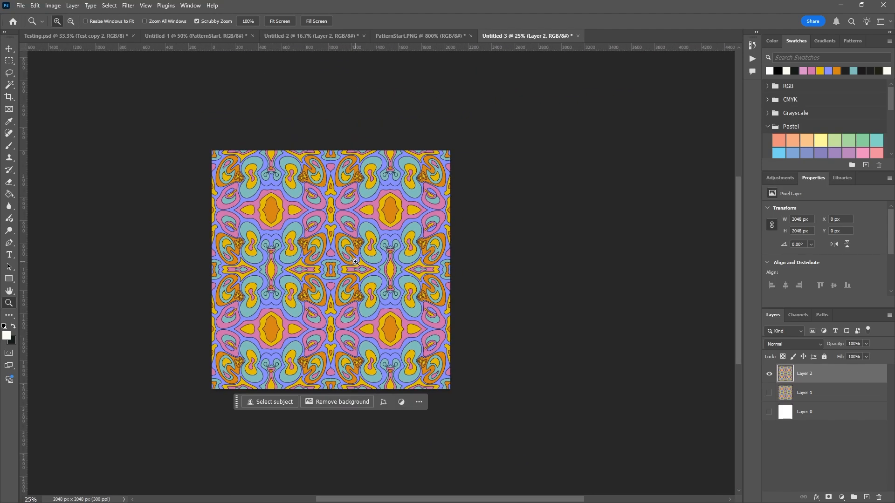
pyautogui.click(356, 263)
pyautogui.click(355, 264)
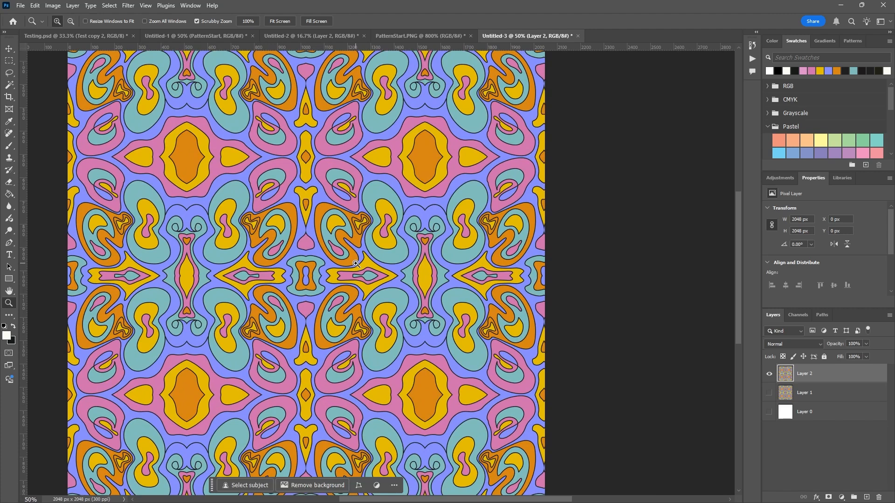
pyautogui.keyDown('alt'); pyautogui.click(356, 264); pyautogui.keyUp('alt')
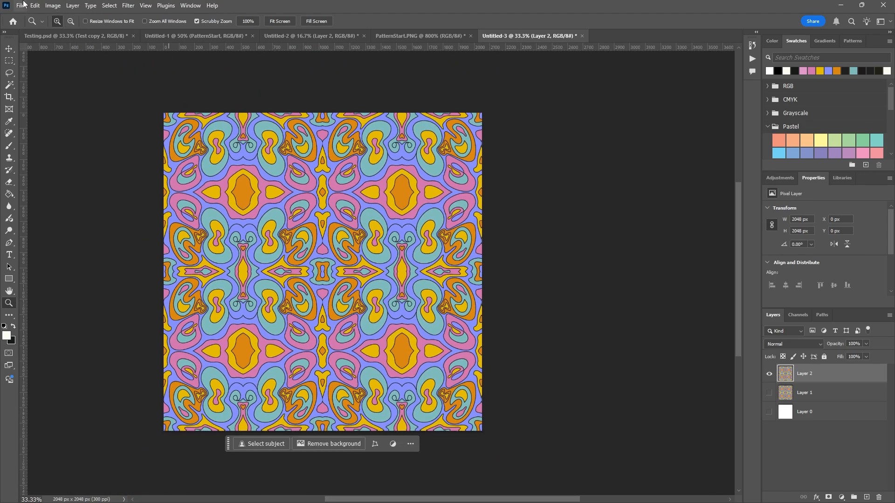
pyautogui.click(21, 5)
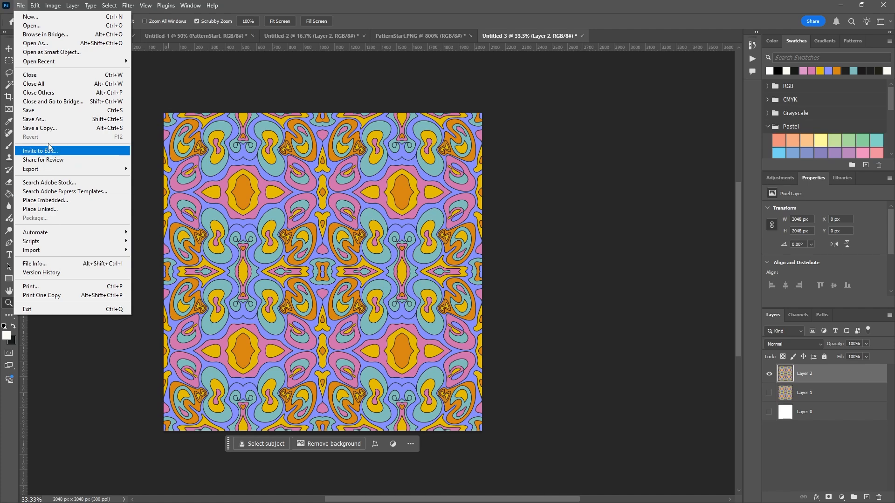
pyautogui.moveTo(57, 170)
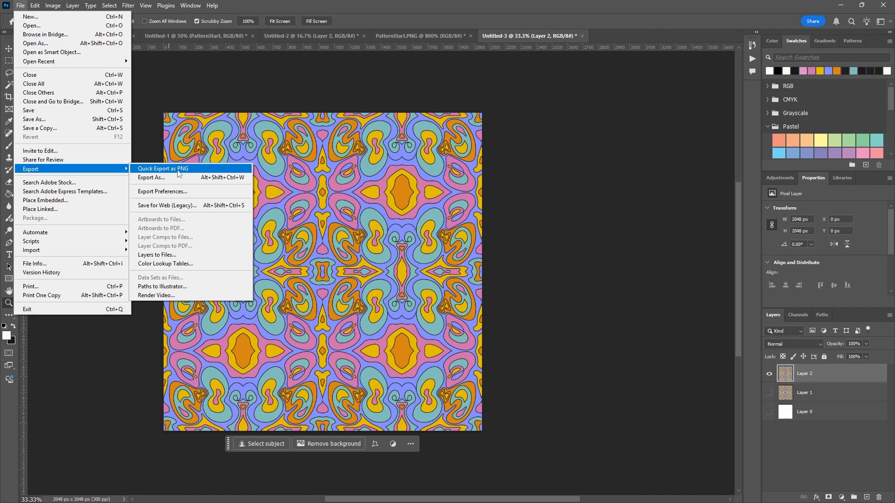
pyautogui.click(405, 84)
# - Inspect the upper middle of the tiled pattern at 100% and the complete repeat at 33.3%
pyautogui.click(355, 145)
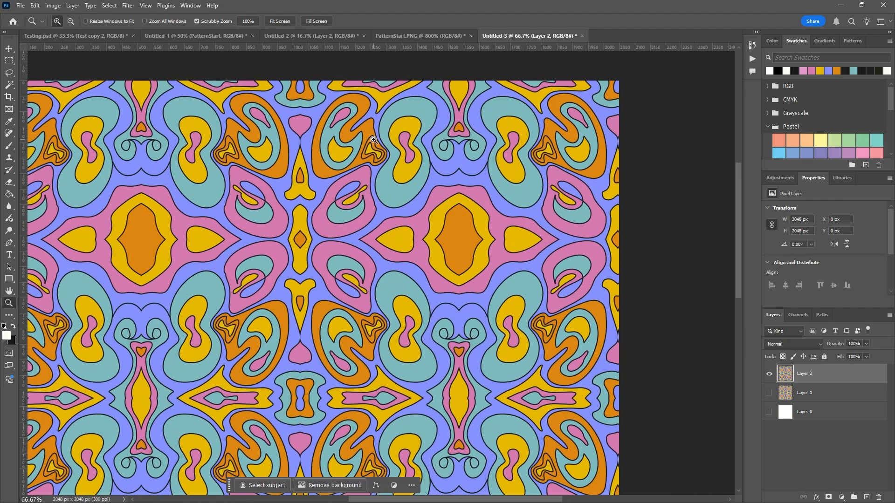
pyautogui.click(313, 148)
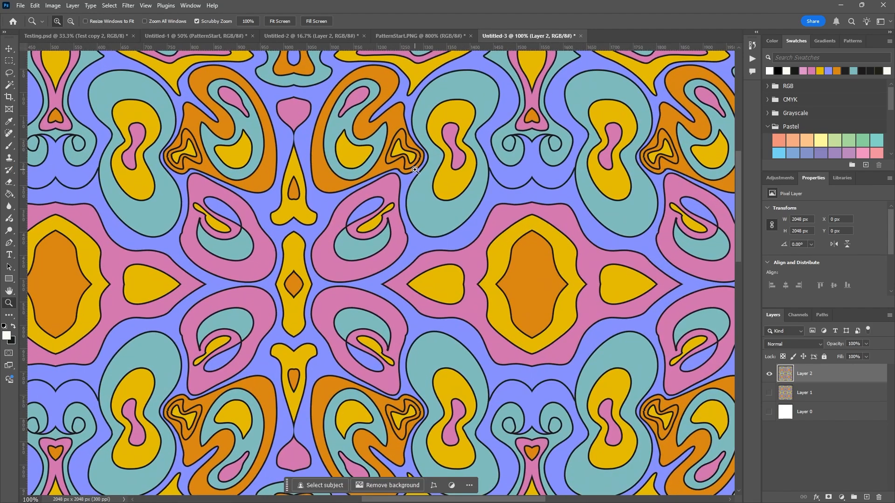
pyautogui.scroll(-1, 416, 170)
pyautogui.scroll(-2, 415, 170)
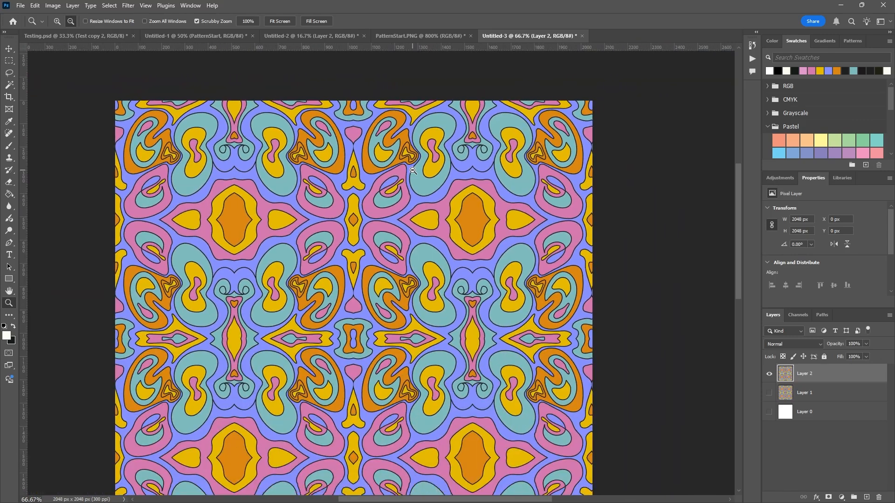
pyautogui.moveTo(379, 314); pyautogui.dragTo(392, 294)
pyautogui.keyDown('alt'); pyautogui.click(414, 286); pyautogui.keyUp('alt')
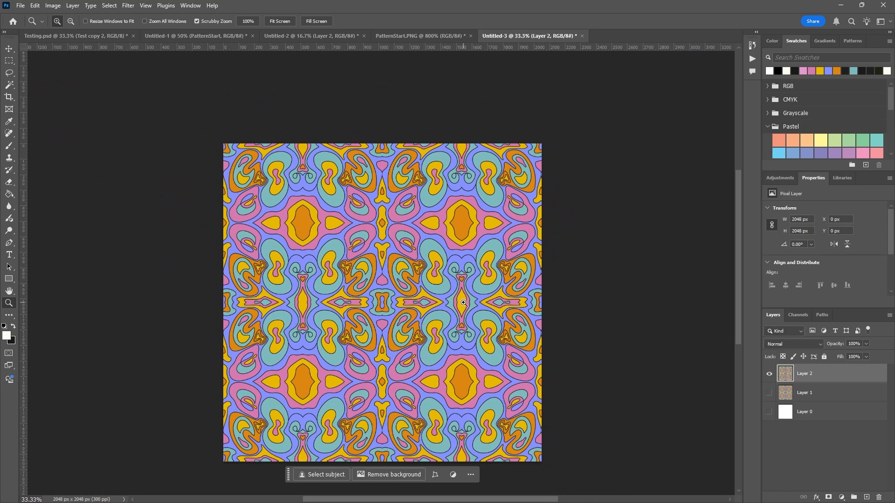